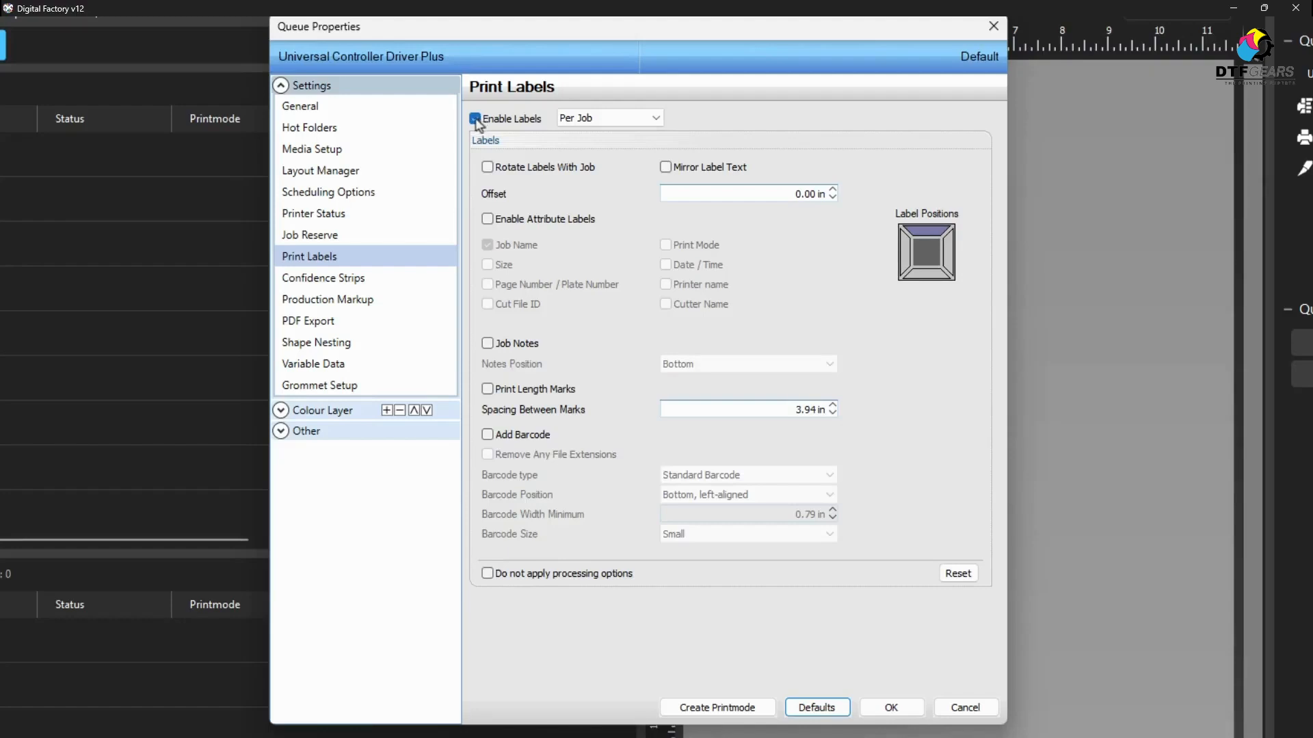
# - Set the queue's space between jobs and space between copies to 0.50 in in the Layout Manager properties
pyautogui.click(340, 180)
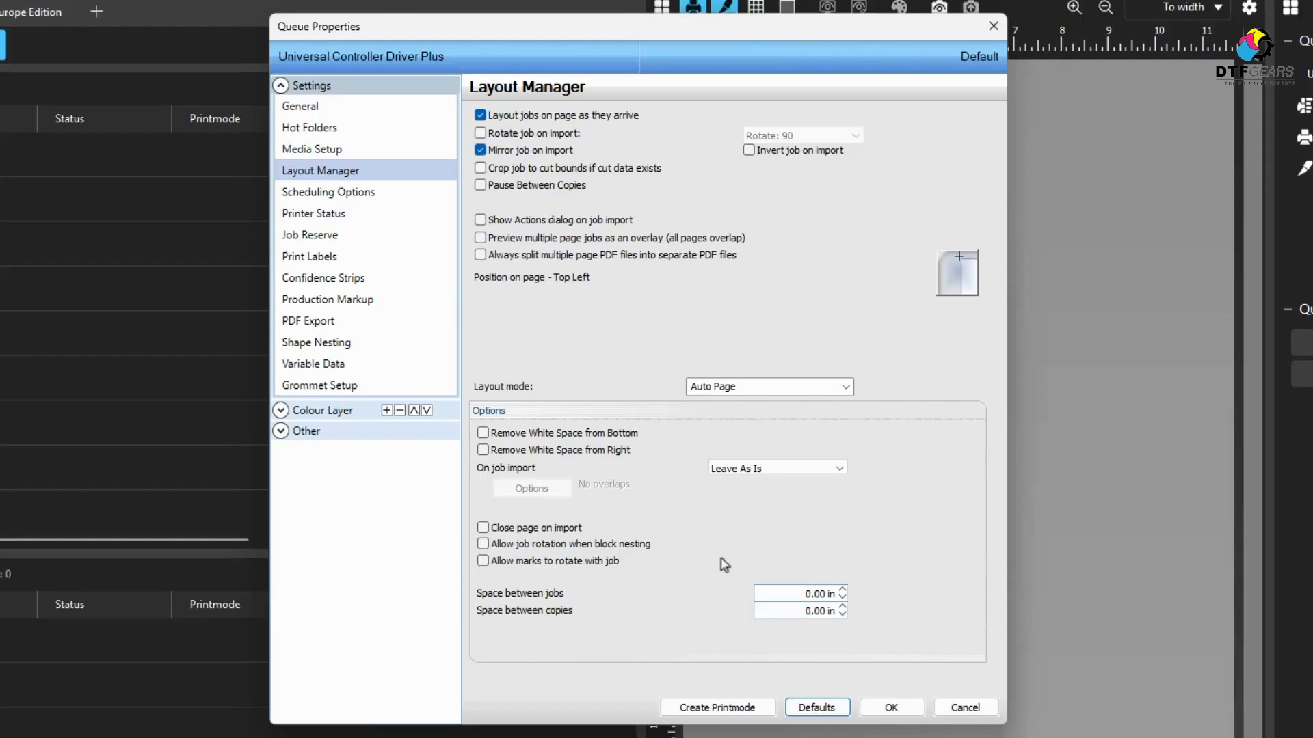
pyautogui.moveTo(786, 595); pyautogui.dragTo(862, 589)
pyautogui.press('BackSpace')
pyautogui.write('.5')
pyautogui.moveTo(793, 610); pyautogui.dragTo(855, 608)
pyautogui.write('.5')
pyautogui.press('Tab')
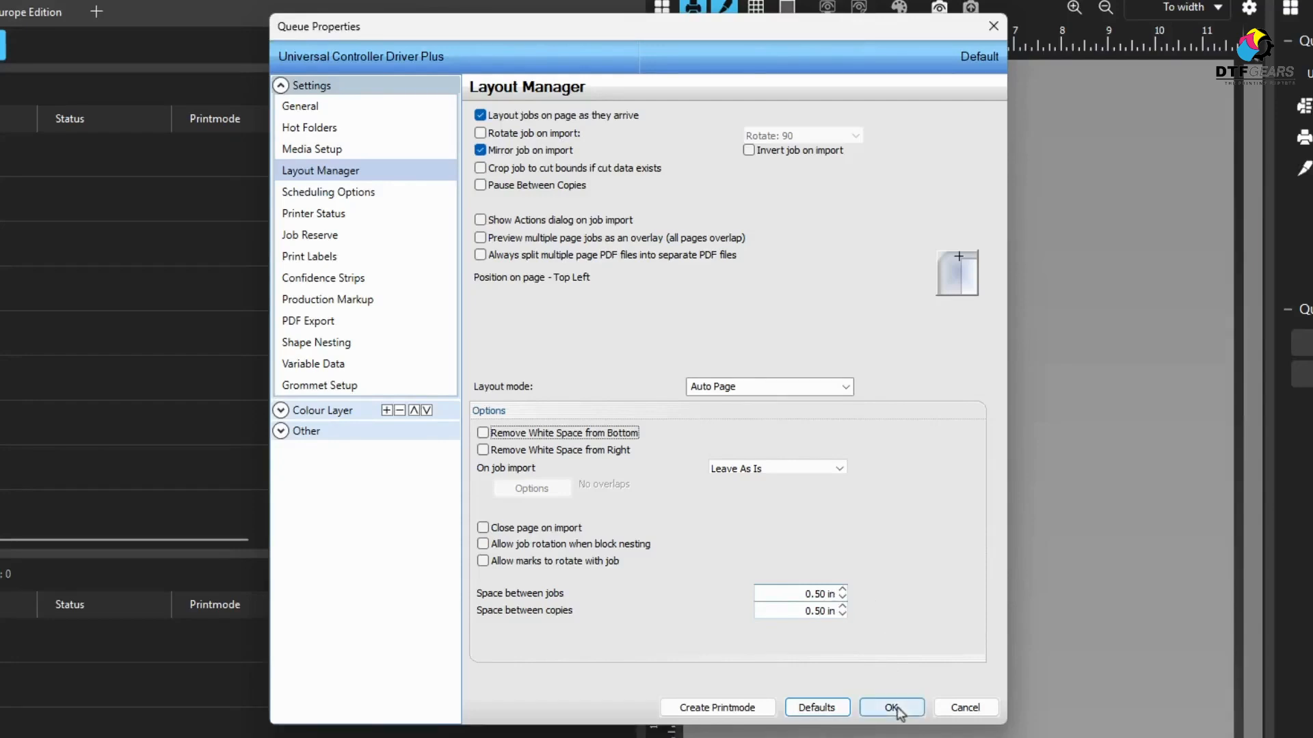
pyautogui.click(892, 708)
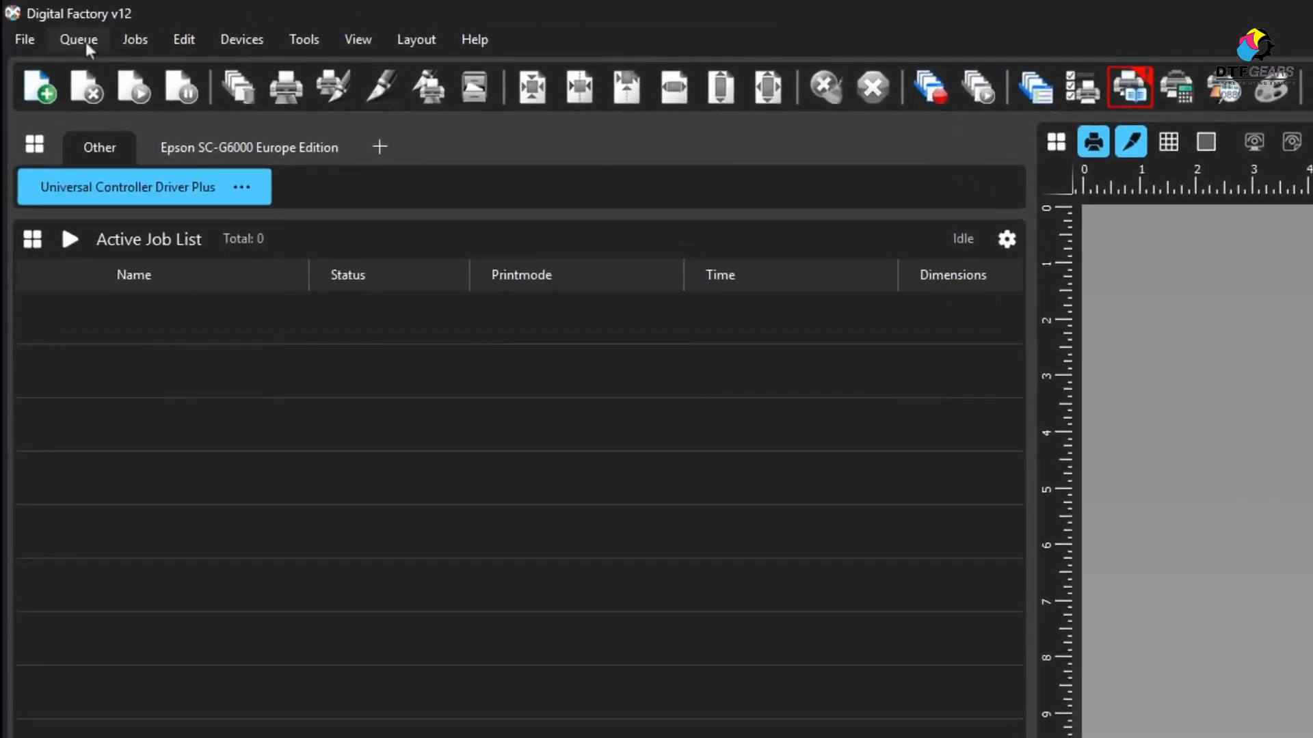
# - Start a new gang sheet for the queue and add the "Customer 001 logos" folder to its files to import
pyautogui.click(85, 43)
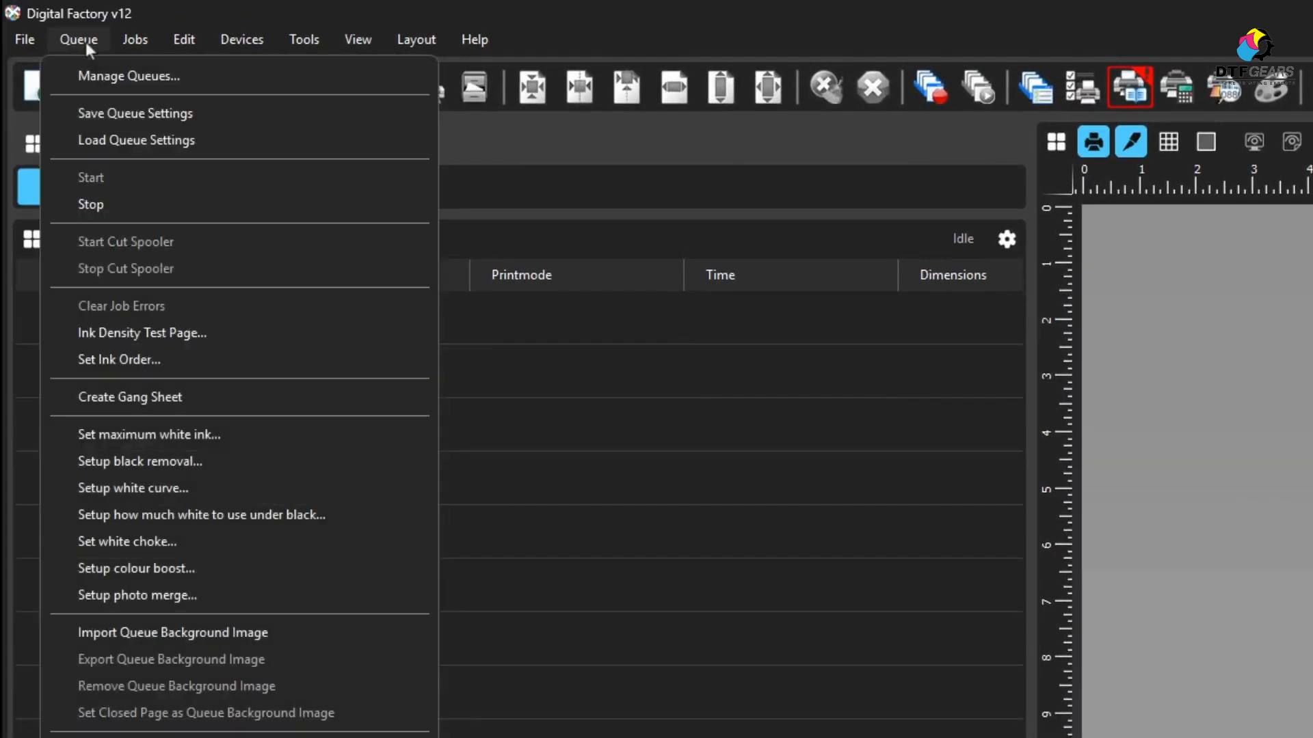
pyautogui.click(121, 395)
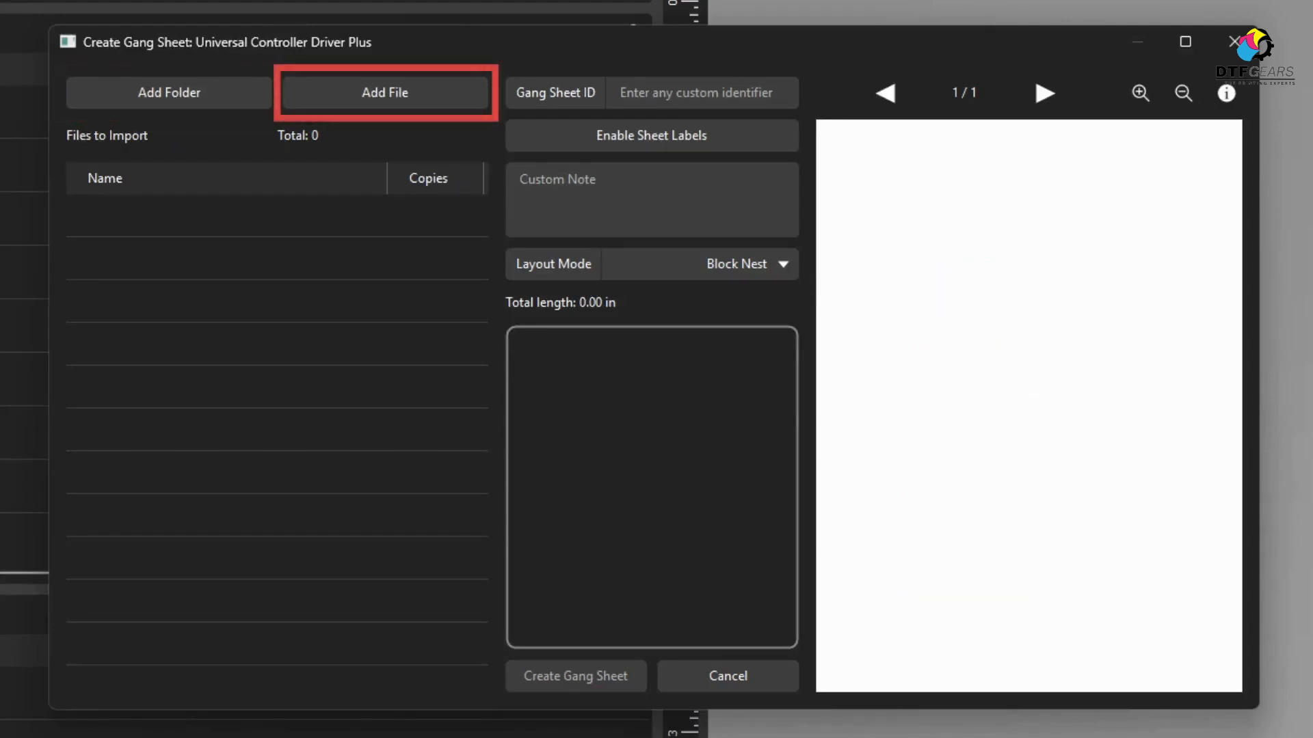
pyautogui.click(153, 89)
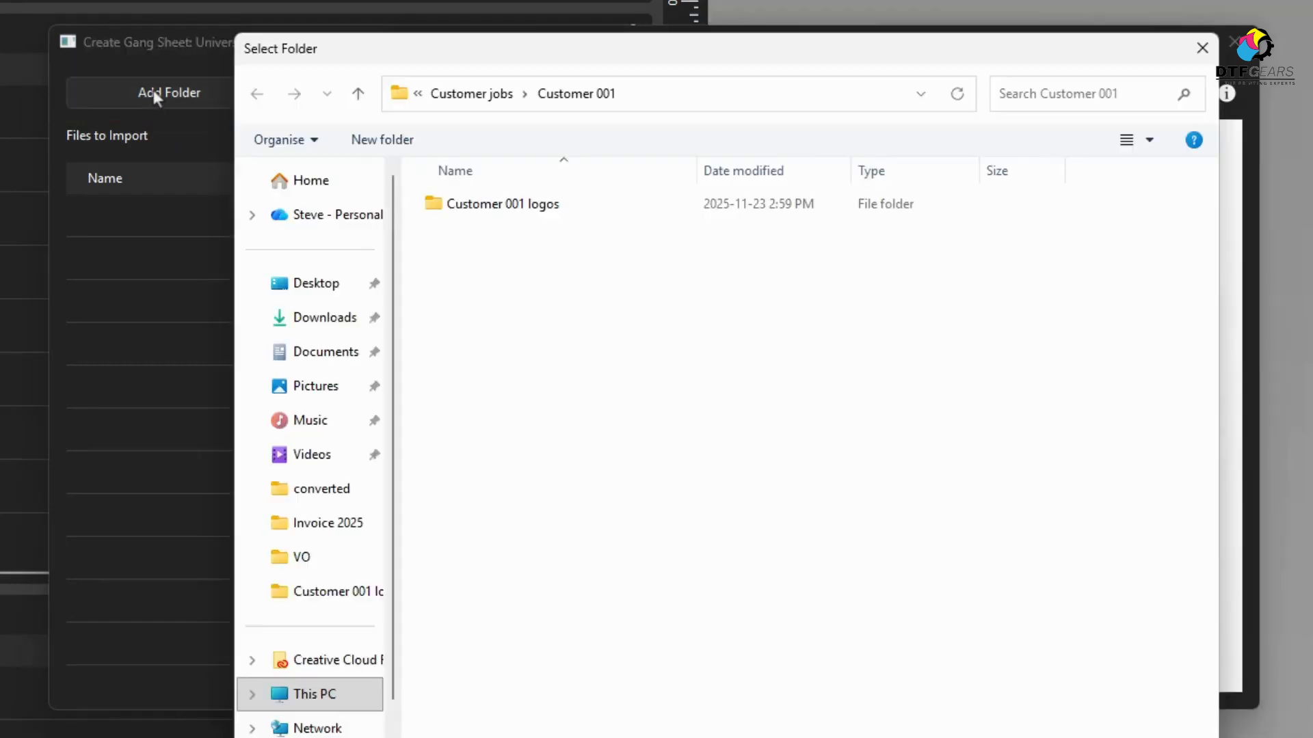
pyautogui.click(397, 181)
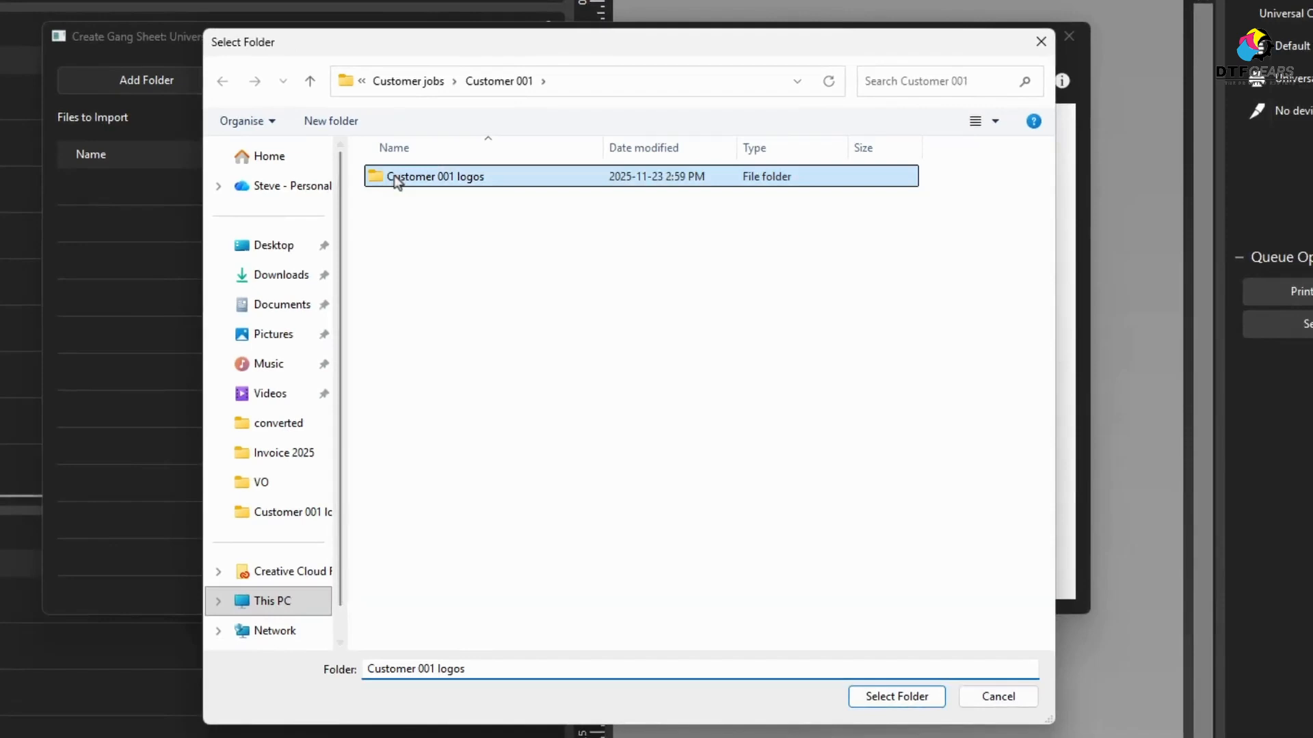
pyautogui.click(897, 696)
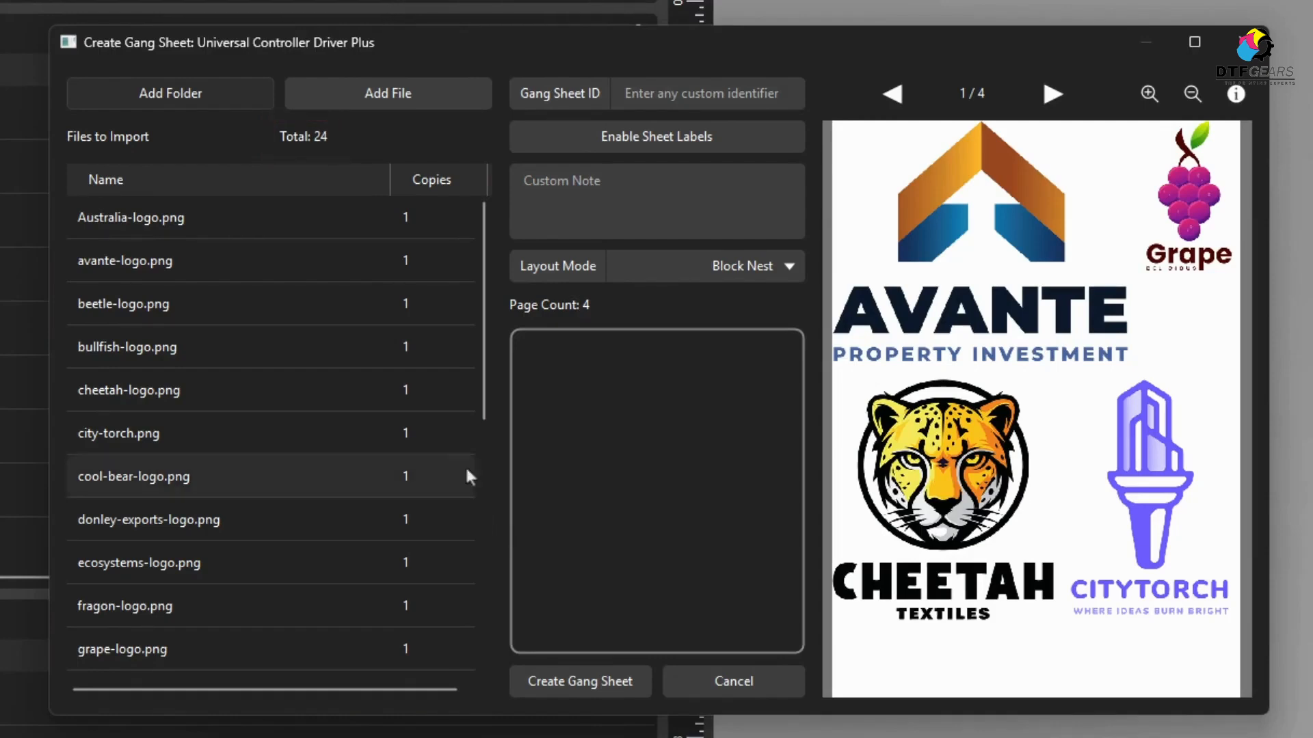
# - Add Australia-Second logo.png, beetle-Second logo.png and bullfish-Second logo.png from the Customer 003 folder to the gang sheet
pyautogui.click(349, 95)
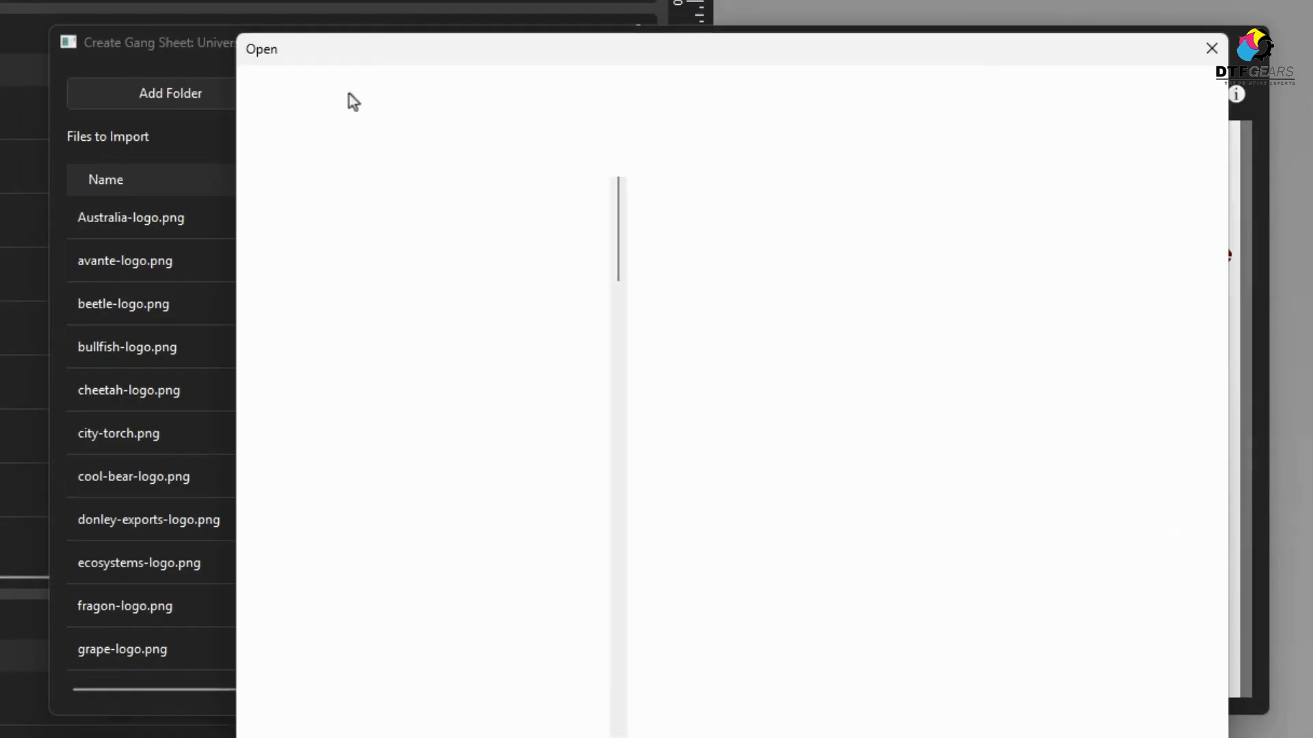
pyautogui.click(500, 99)
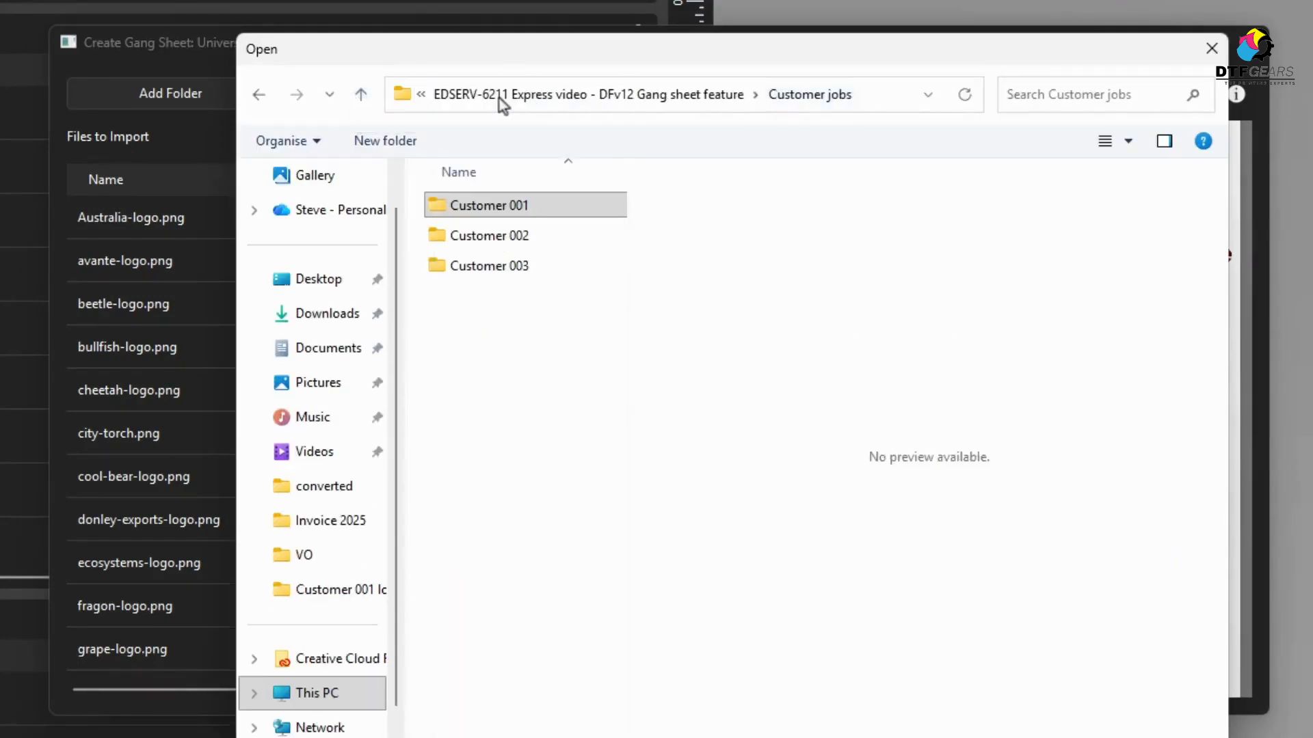
pyautogui.doubleClick(502, 256)
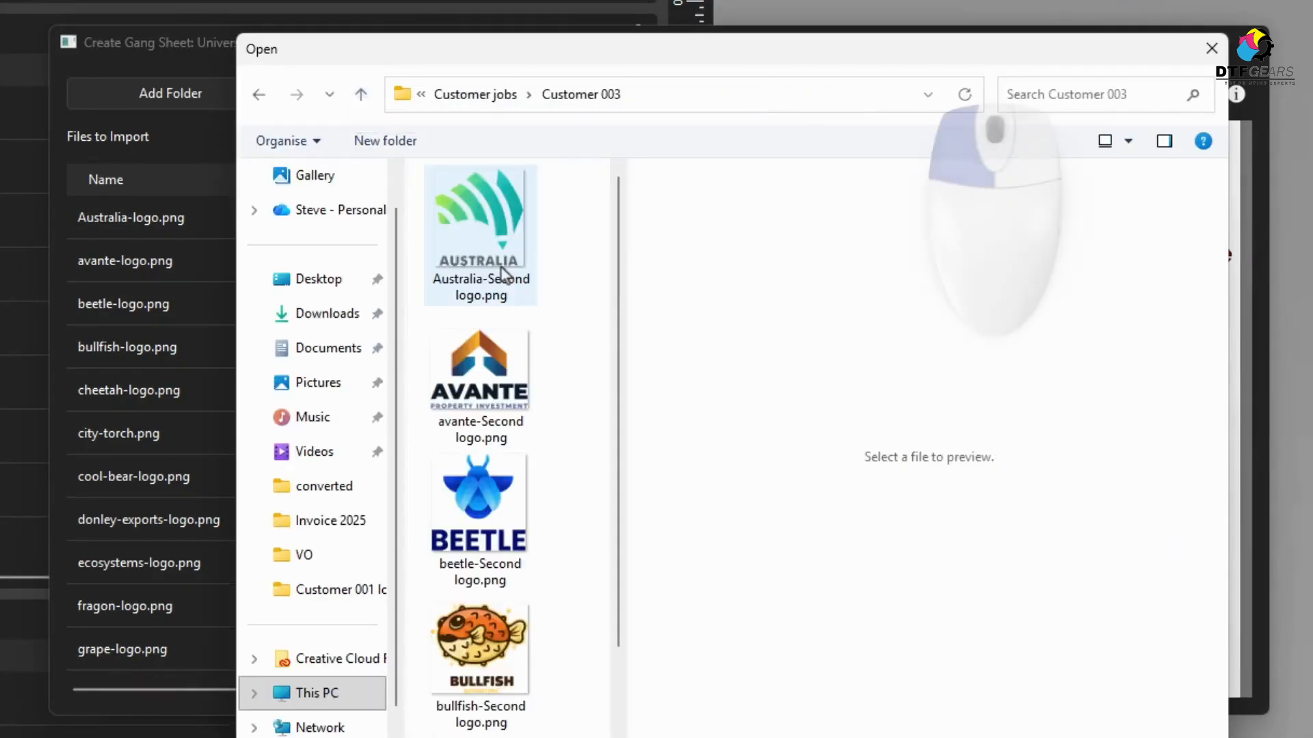
pyautogui.click(493, 233)
pyautogui.keyDown('ctrl'); pyautogui.click(497, 509); pyautogui.keyUp('ctrl')
pyautogui.keyDown('ctrl'); pyautogui.click(499, 639); pyautogui.keyUp('ctrl')
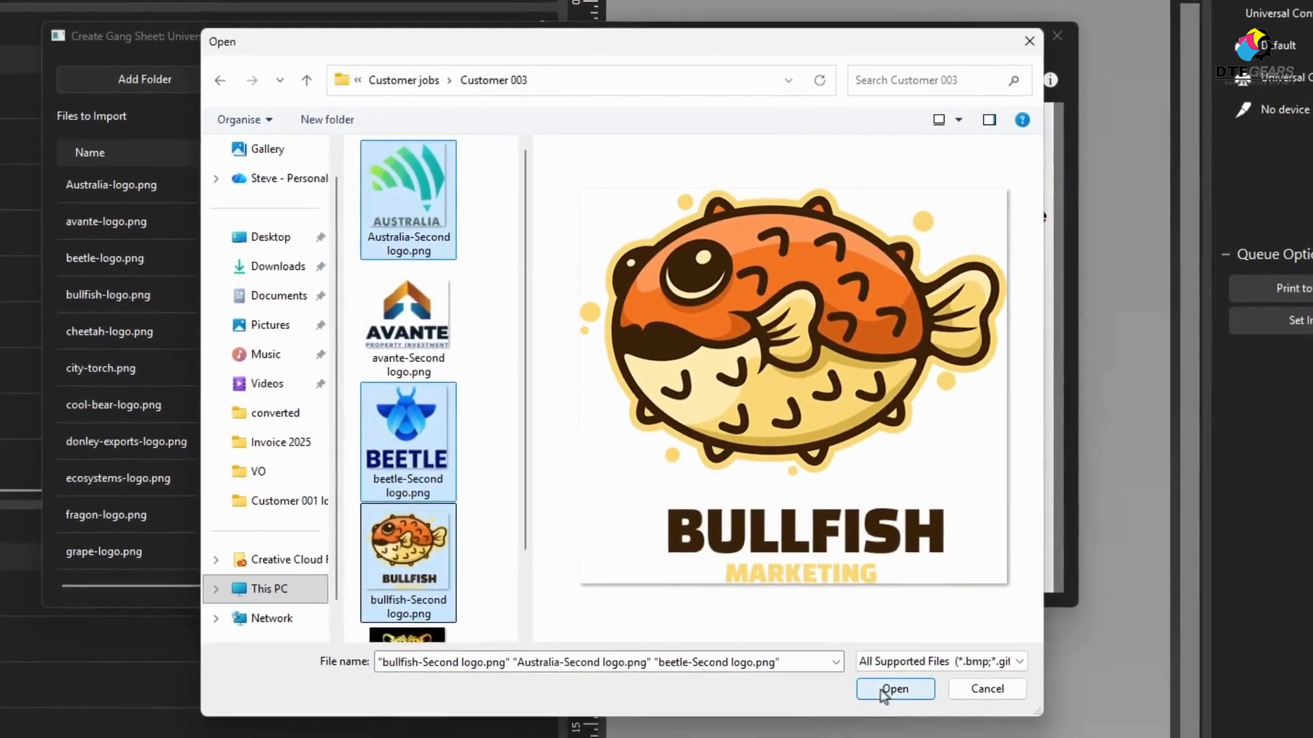
pyautogui.click(888, 704)
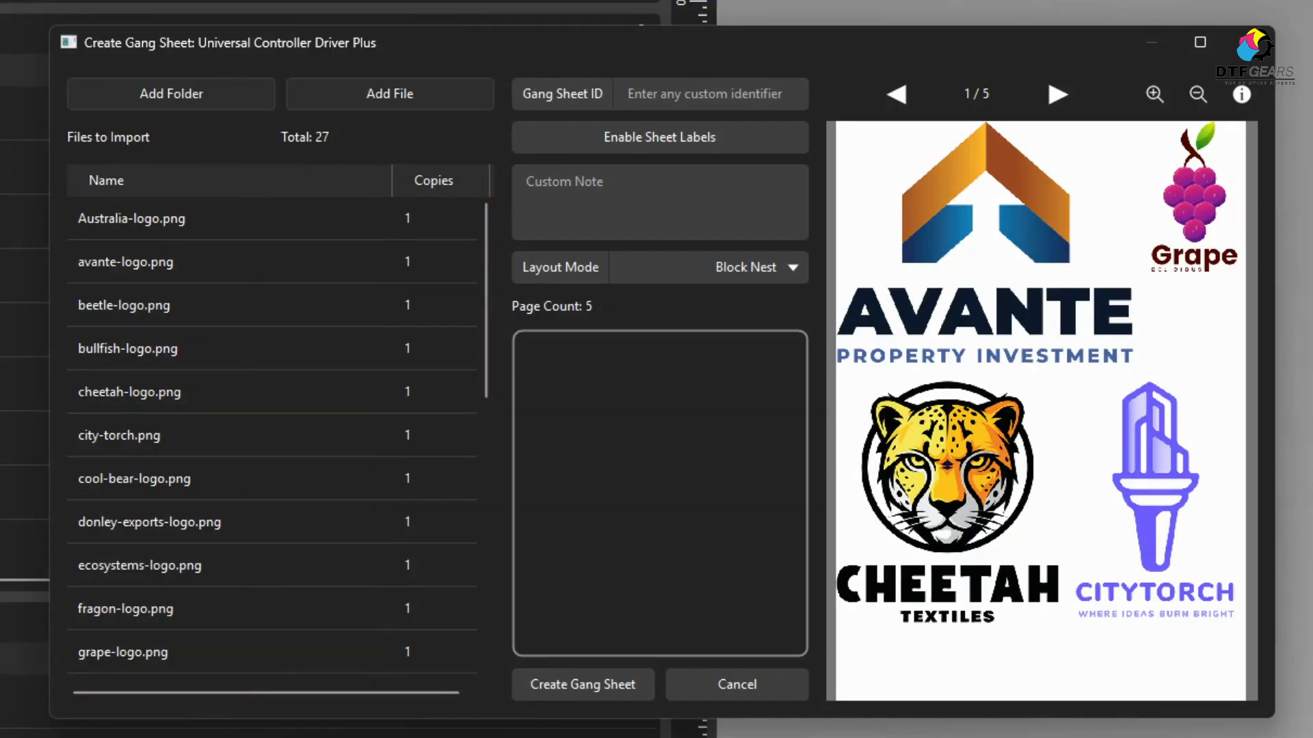
# - Remove cheetah-logo.png from the files to import and set the Gang Sheet ID to "Customer 001"
pyautogui.click(186, 394)
pyautogui.press('Delete')
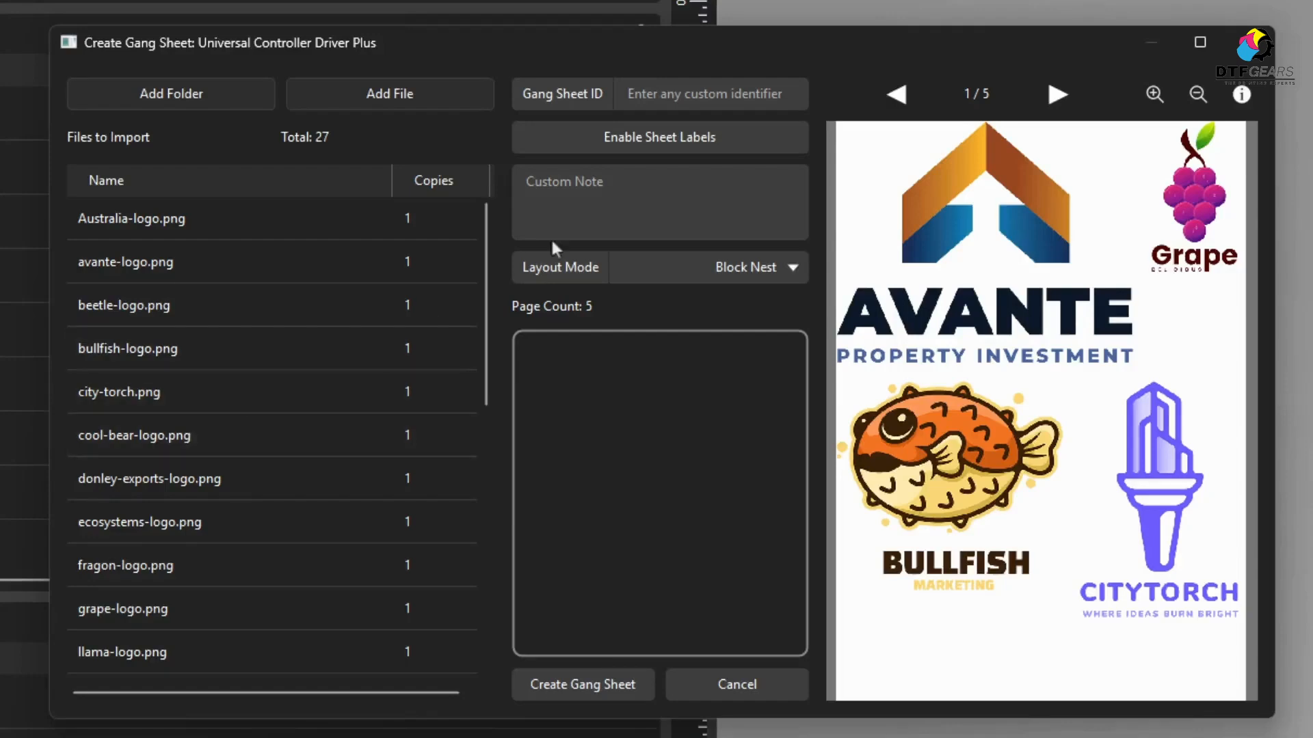
pyautogui.click(627, 92)
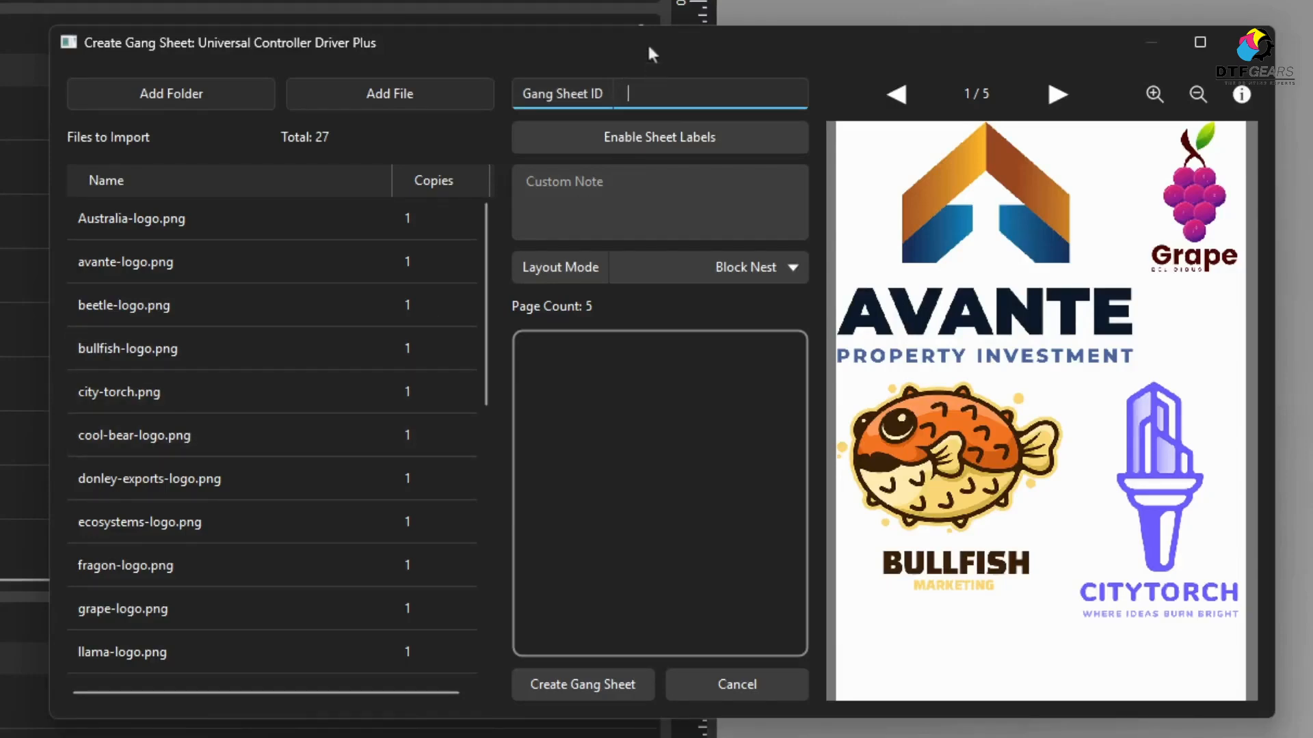
pyautogui.write('Customer 001')
# - Enable sheet labels and enter a custom note saying whom to send the sheet to after printing
pyautogui.click(751, 137)
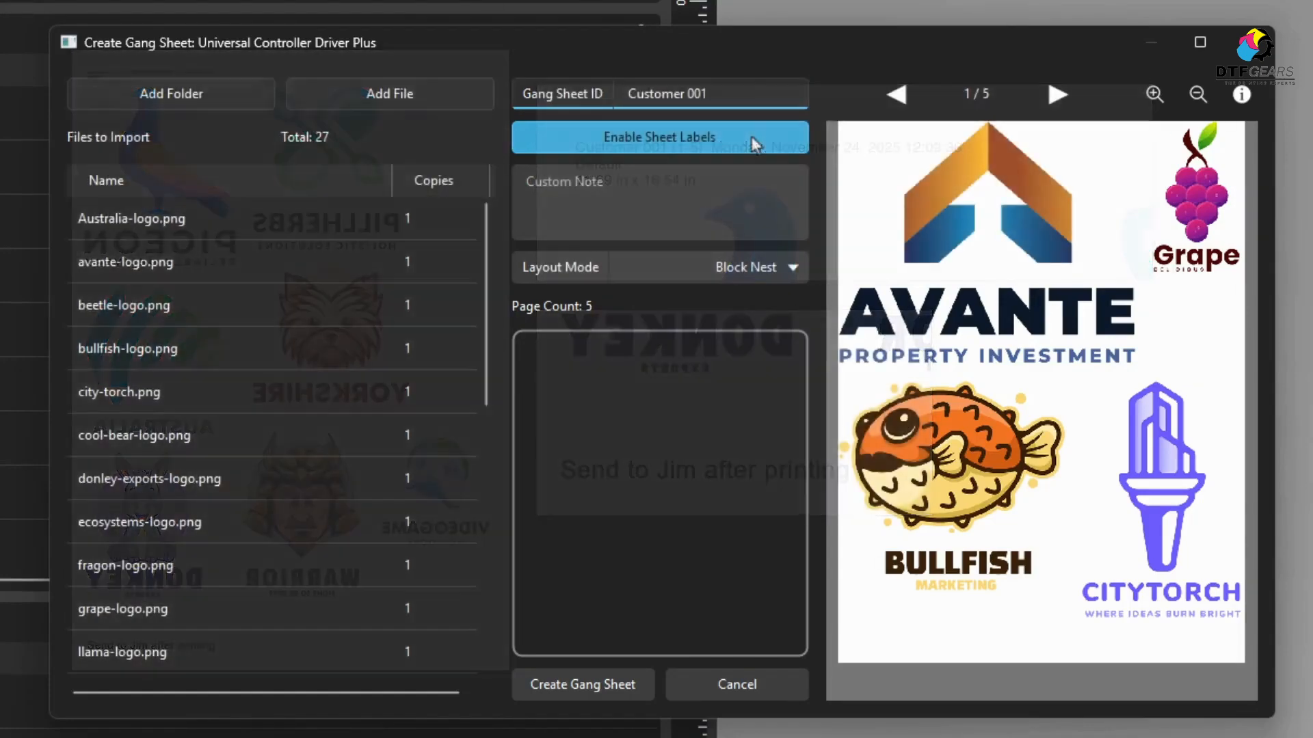
pyautogui.click(732, 174)
pyautogui.write('Send')
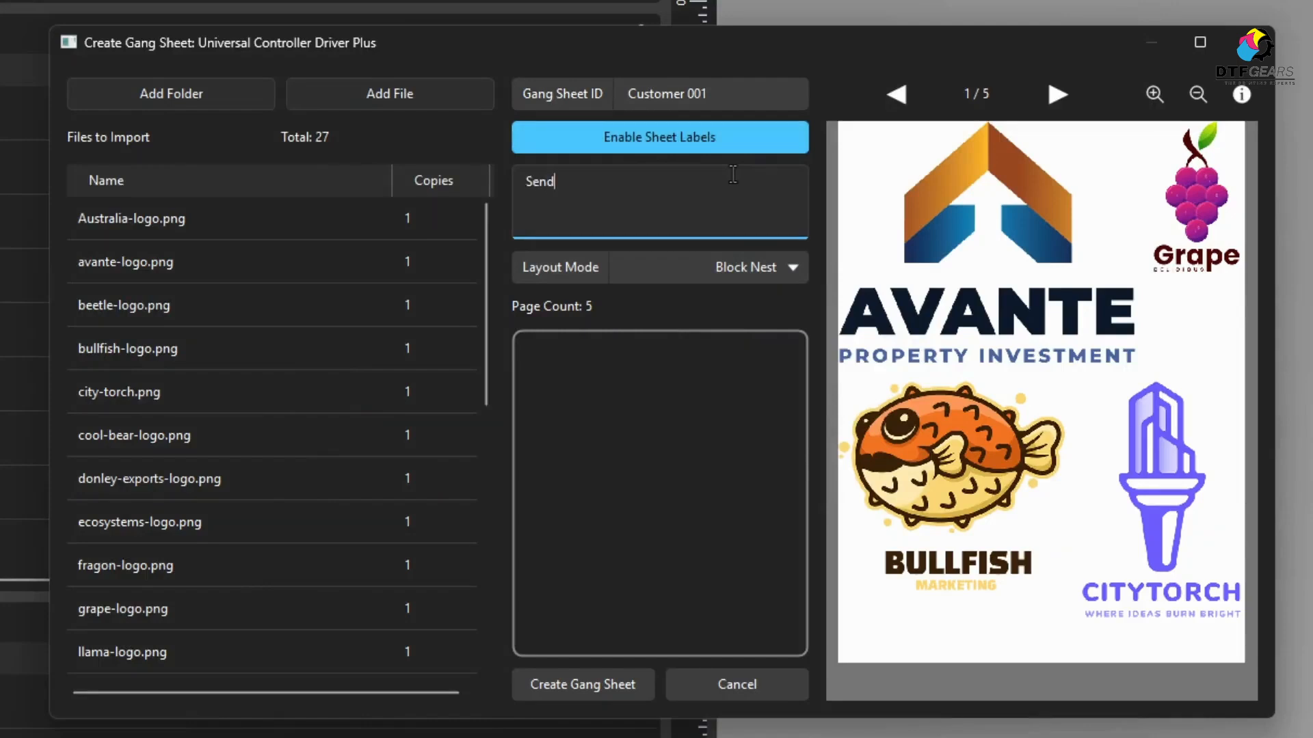
pyautogui.write(' to Jim after printing')
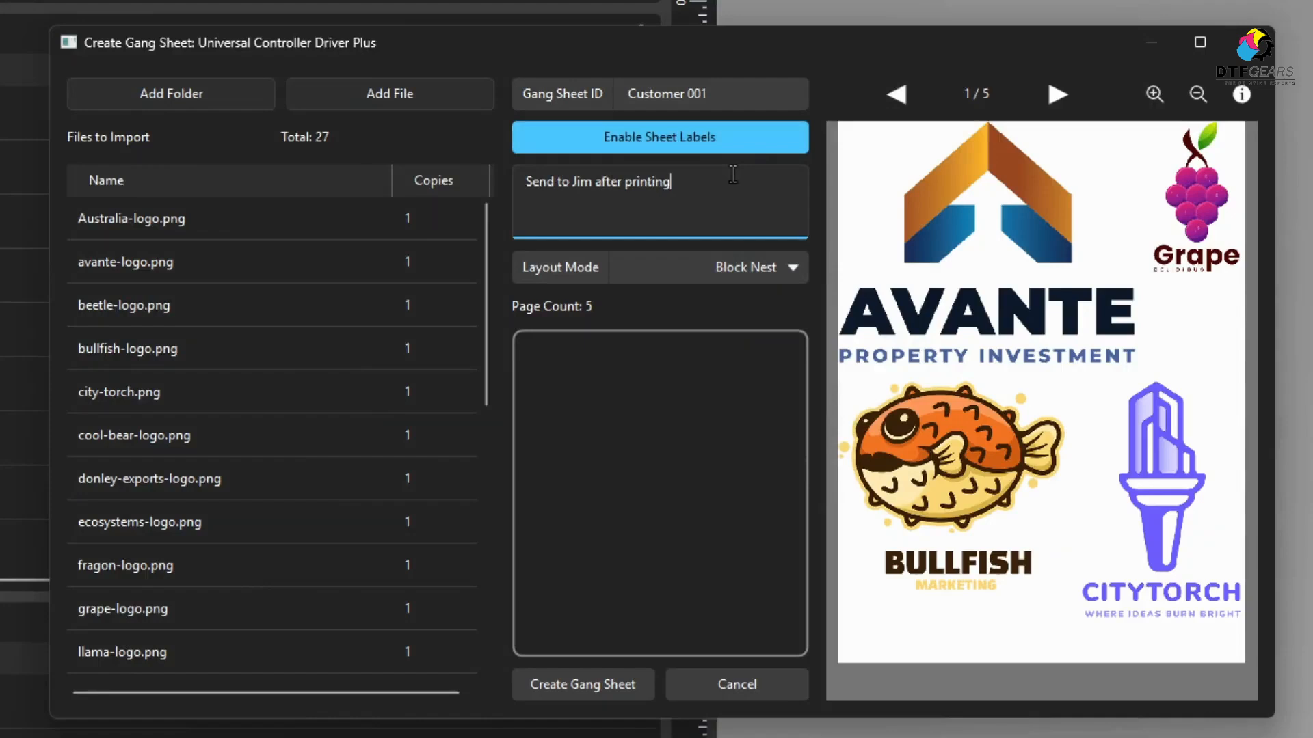
# - Try the No Nest layout mode for the gang sheet and return it to Block Nest
pyautogui.click(765, 269)
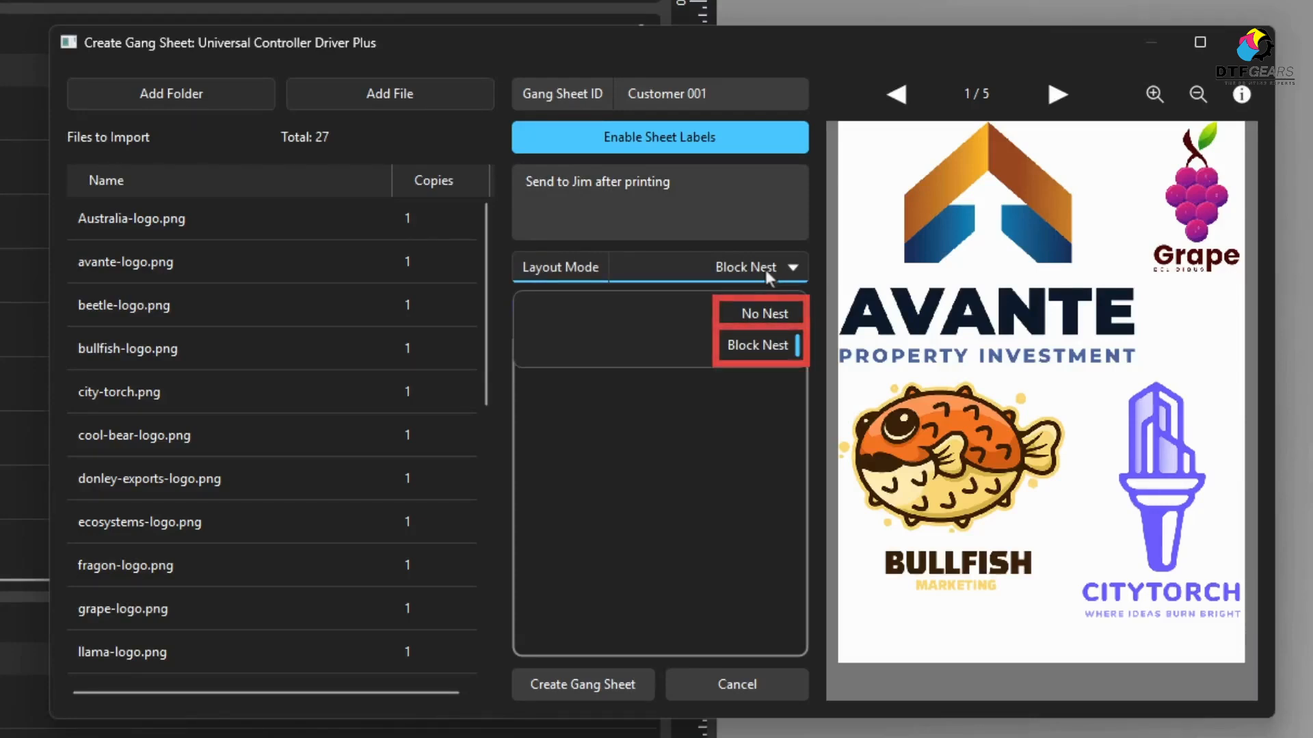
pyautogui.click(771, 319)
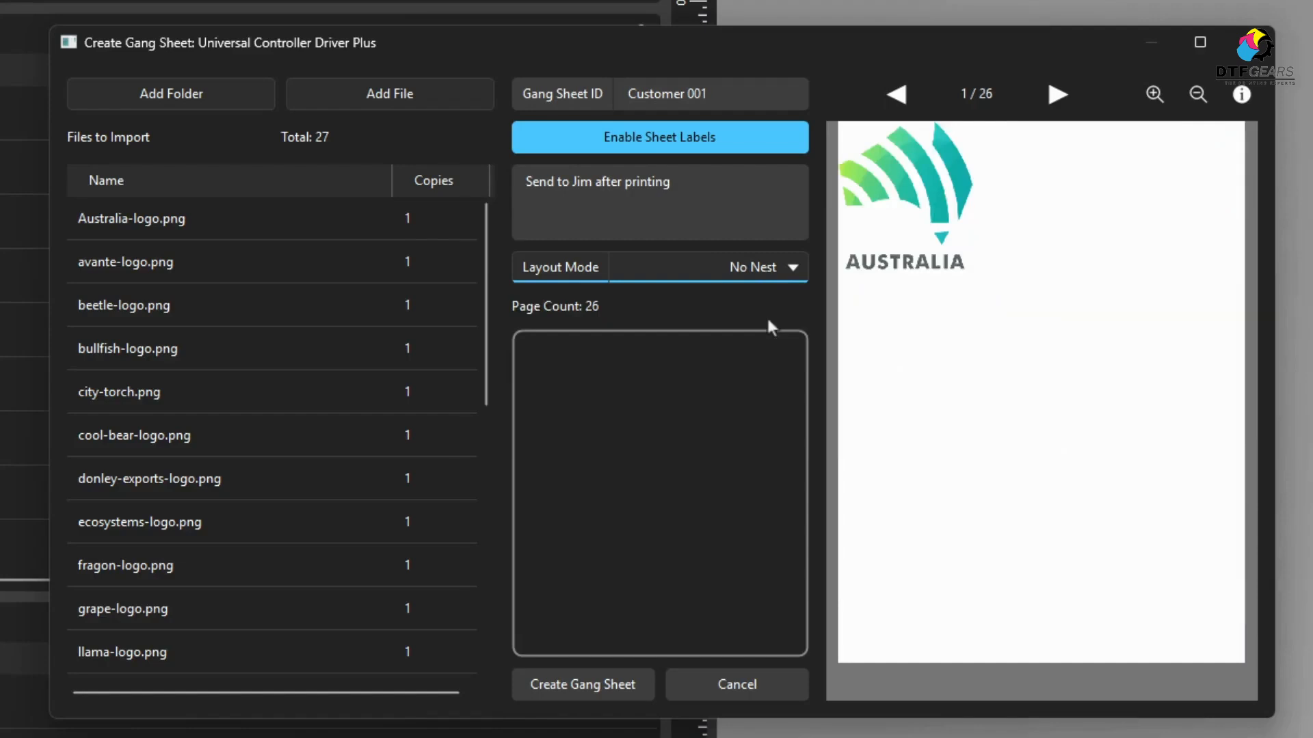
pyautogui.click(767, 267)
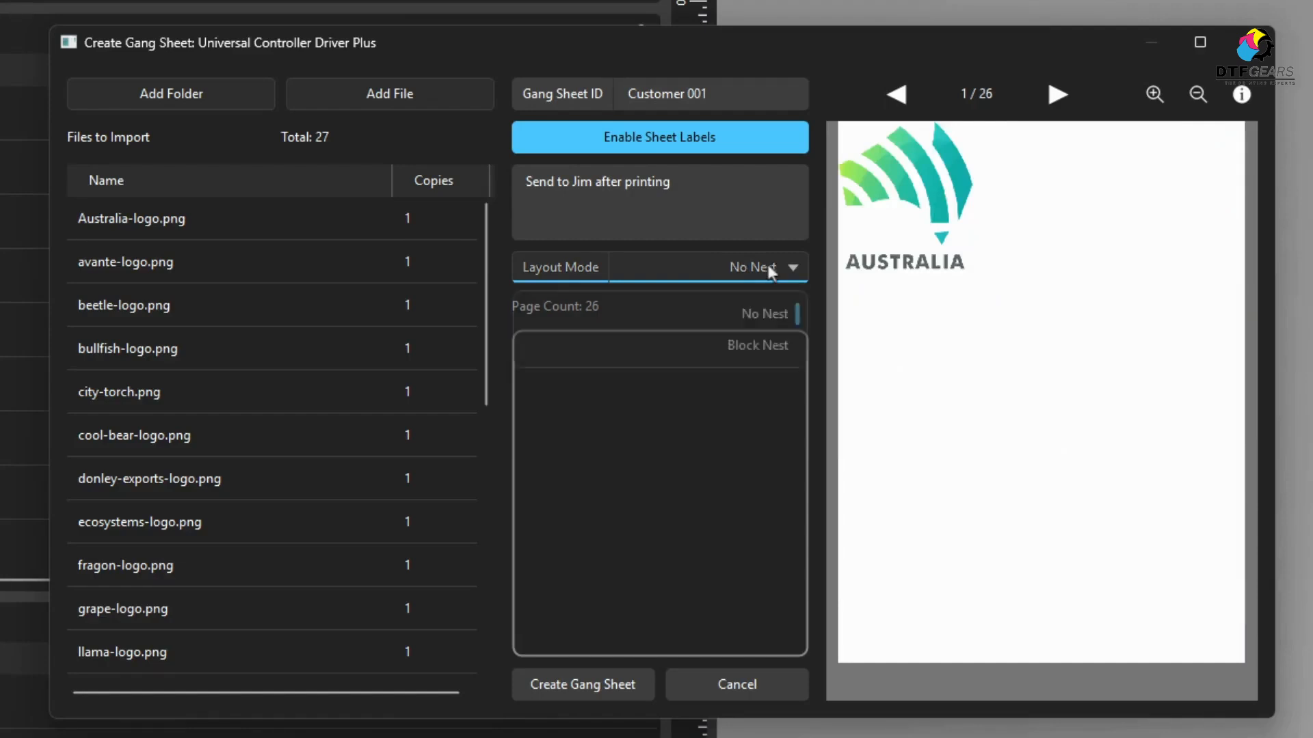
pyautogui.click(767, 344)
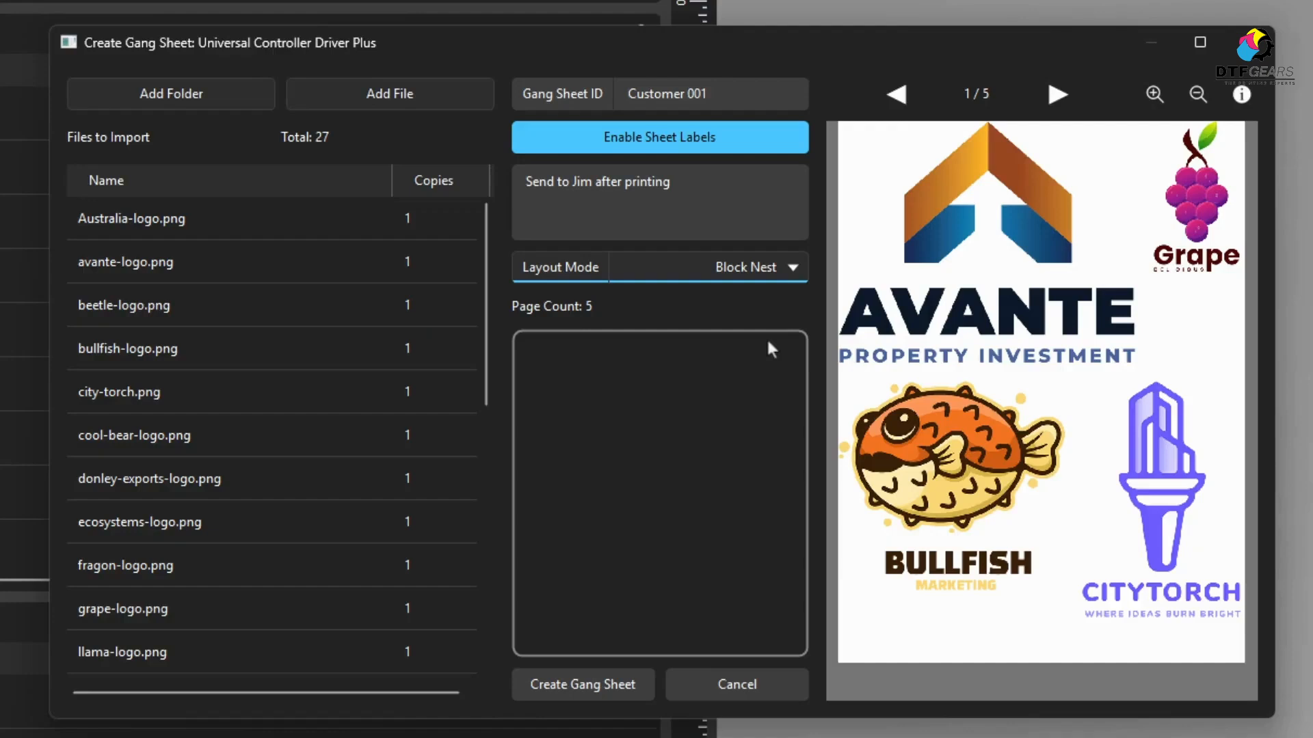
# - Rename the cool-bear-logo.png job to "bear logo" and set its copies to 2
pyautogui.click(183, 441)
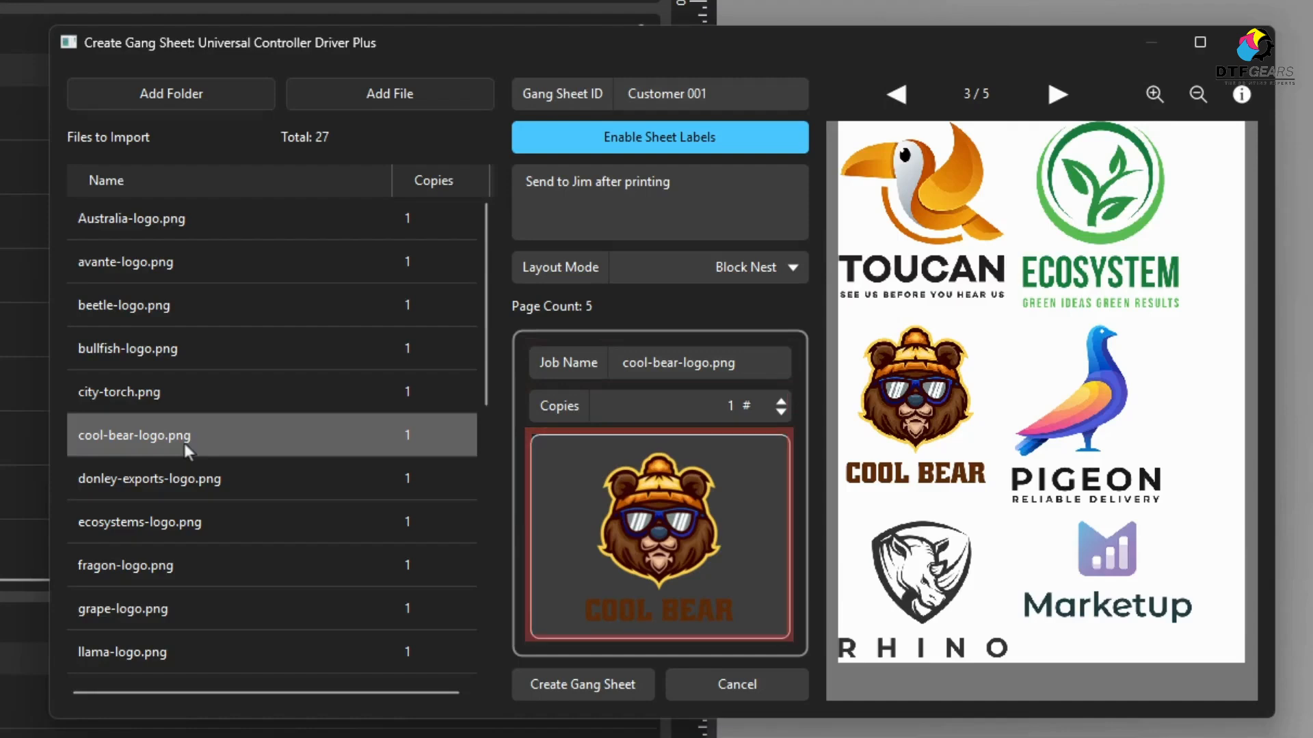
pyautogui.moveTo(755, 362); pyautogui.dragTo(576, 332)
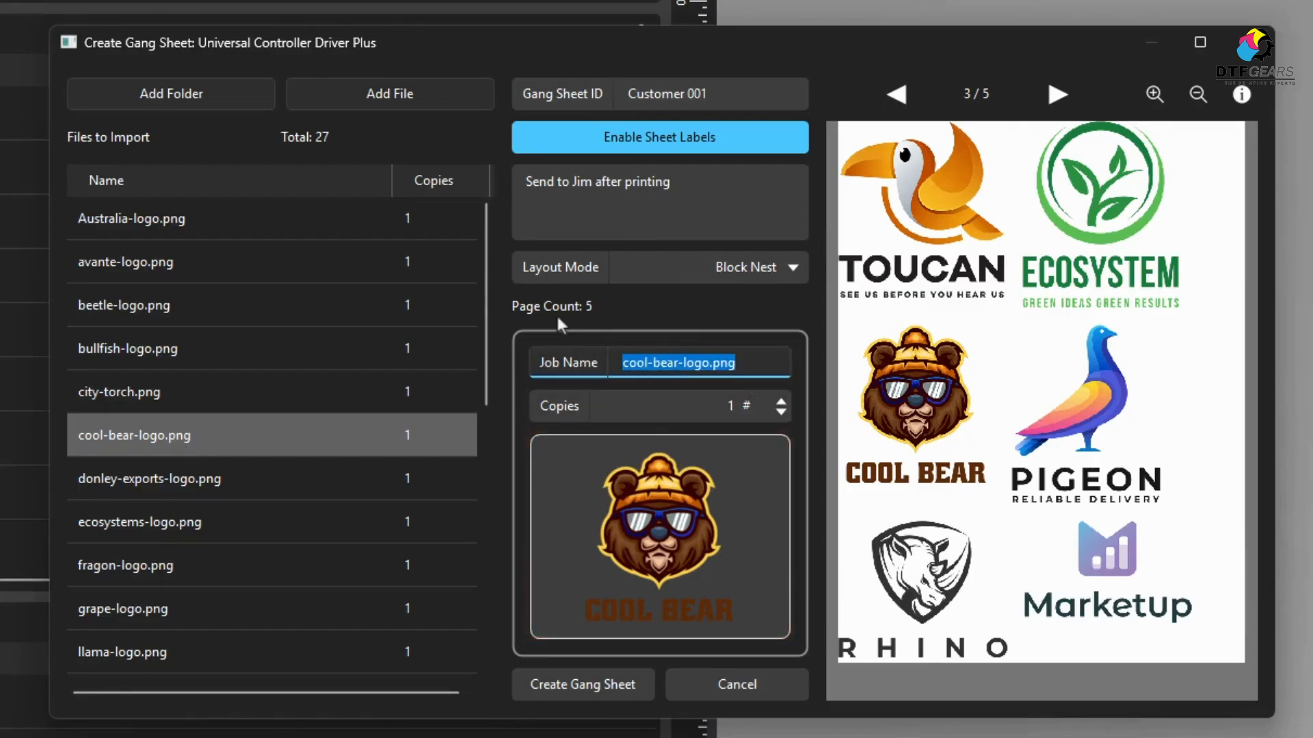
pyautogui.write('bear logo')
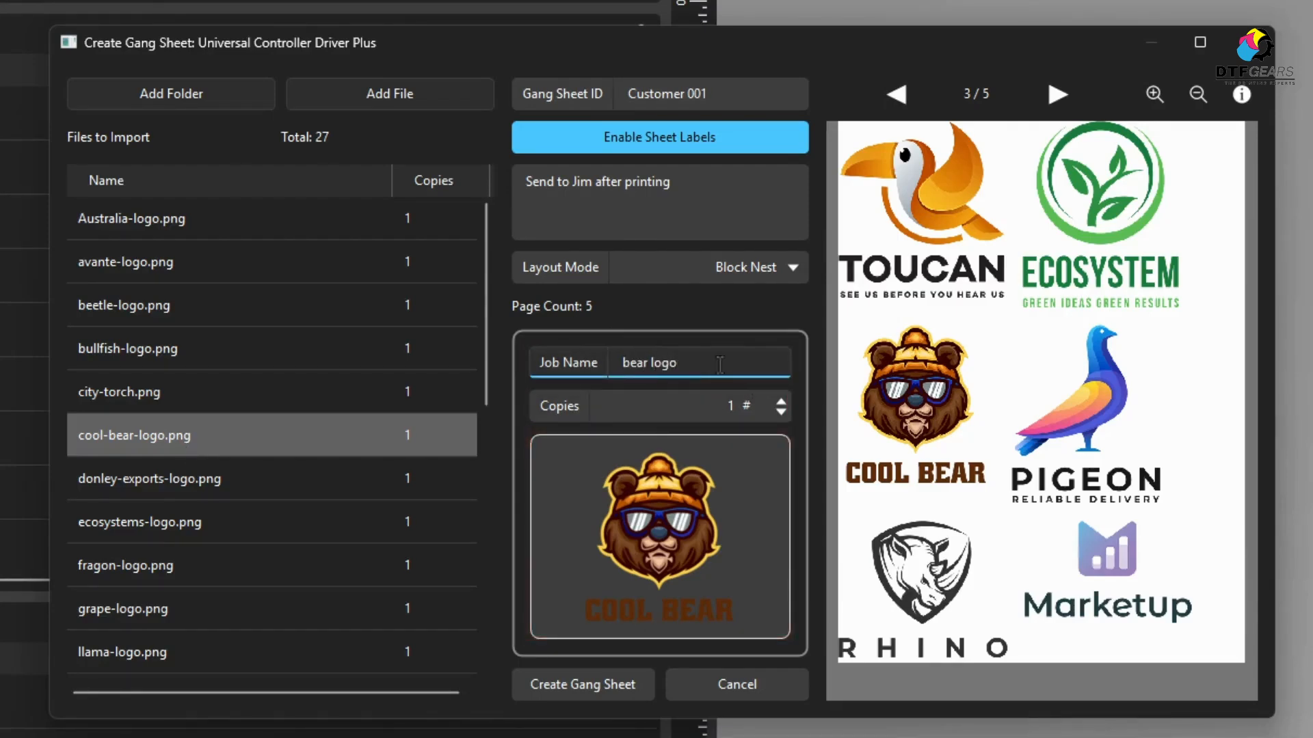
pyautogui.click(780, 406)
pyautogui.click(789, 396)
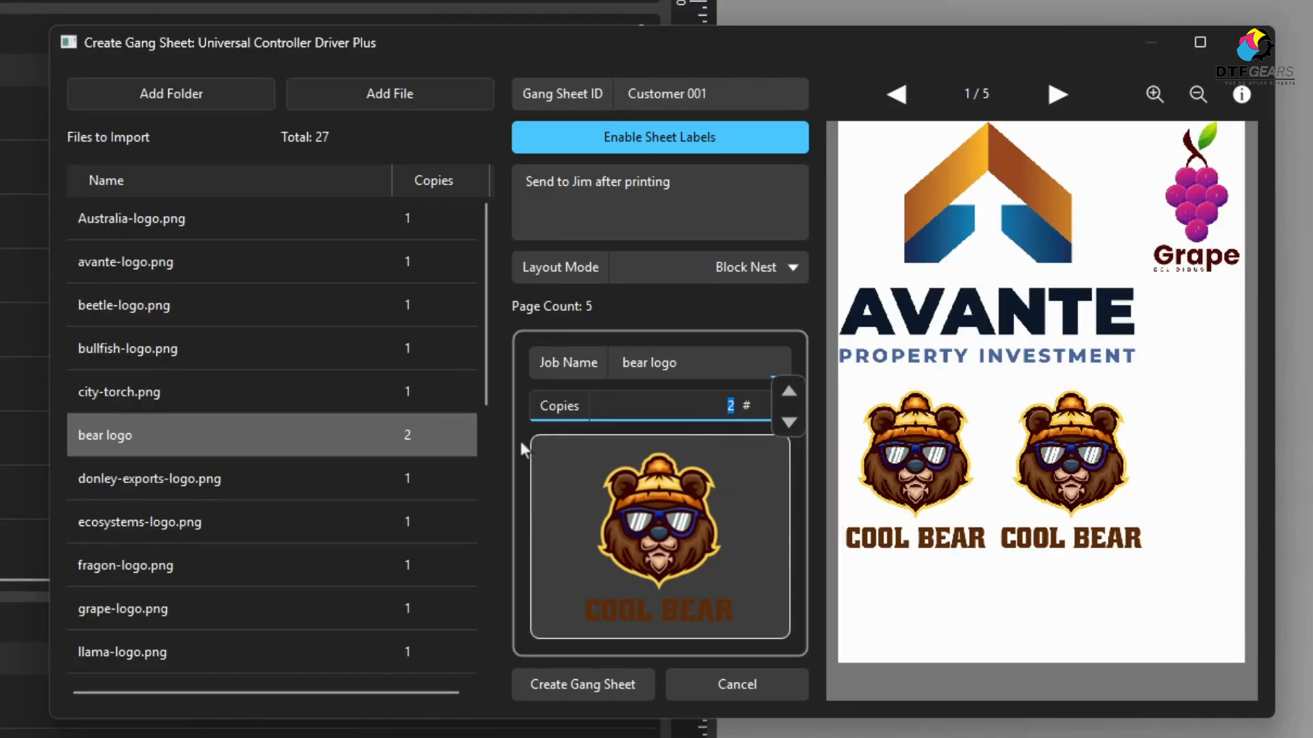
# - Create the gang sheet and collapse its Customer 001 group in the Active Job List
pyautogui.click(593, 678)
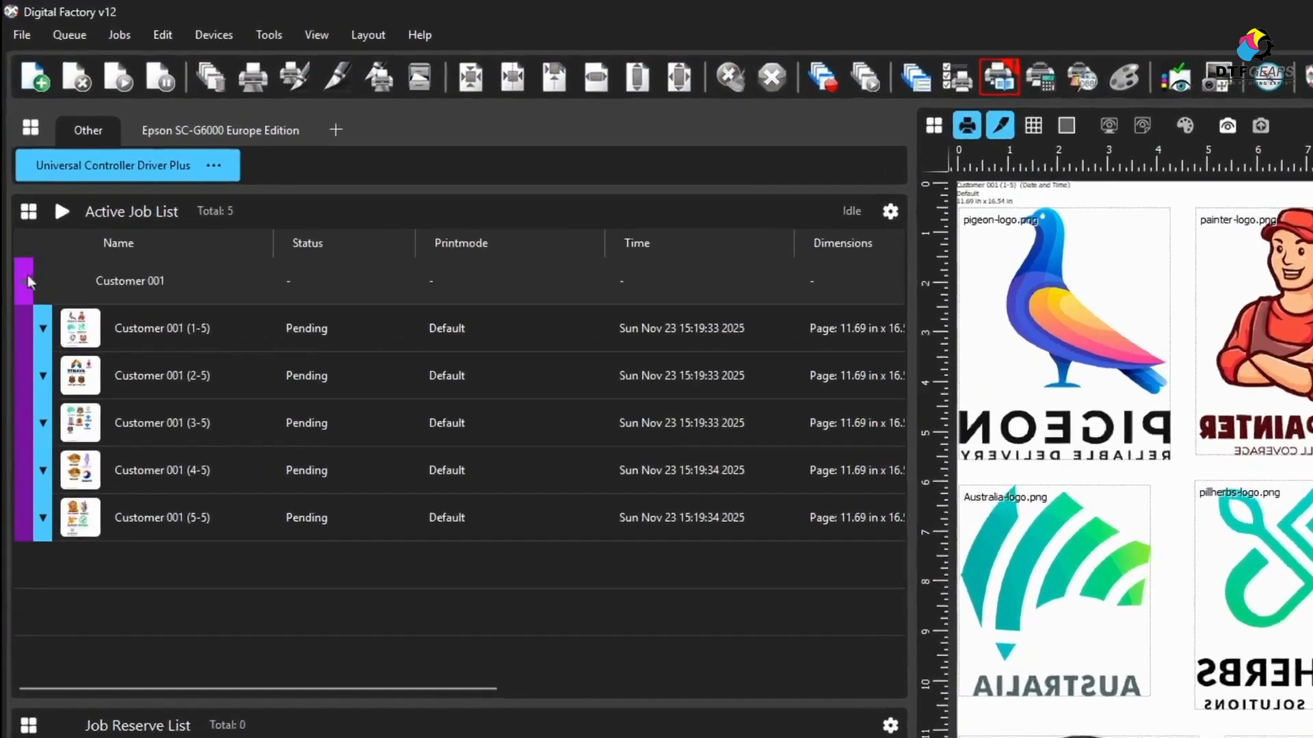
pyautogui.click(27, 280)
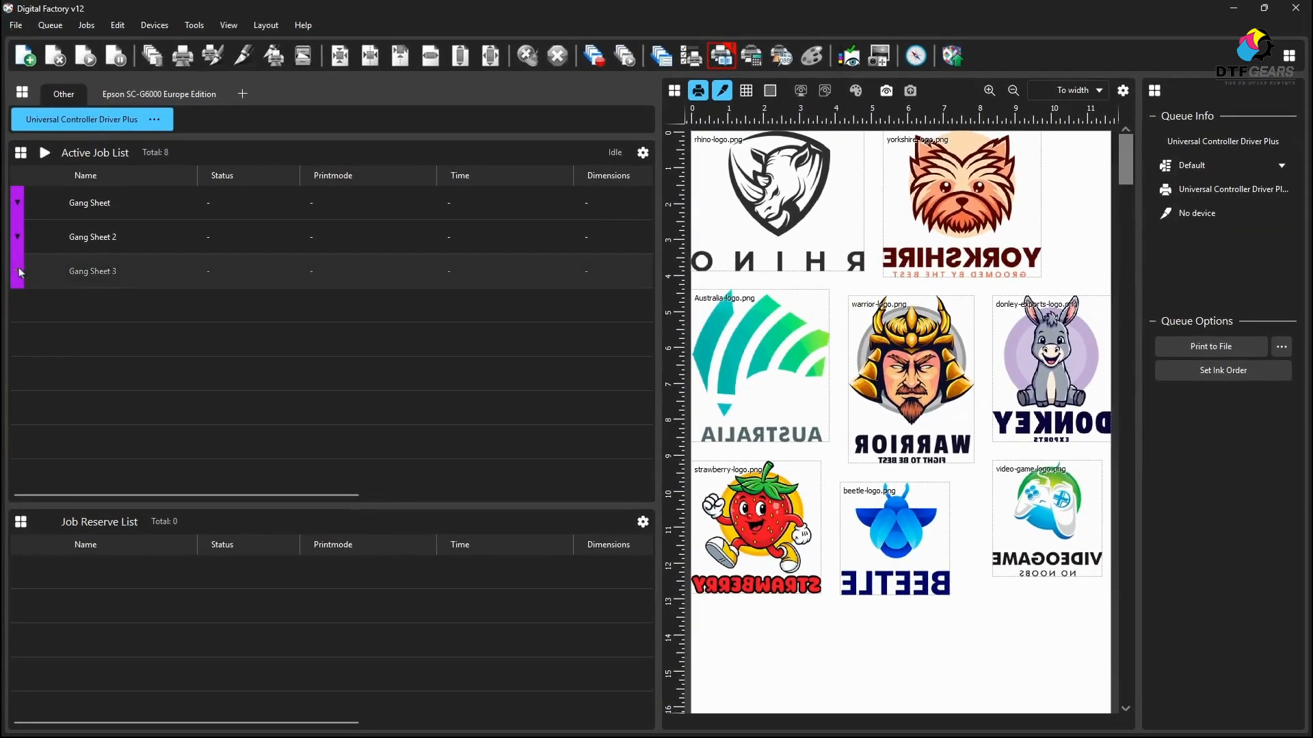
# - Expand Gang Sheet, Gang Sheet 2 and Gang Sheet 3 in the Active Job List and examine the last page of each
pyautogui.click(18, 271)
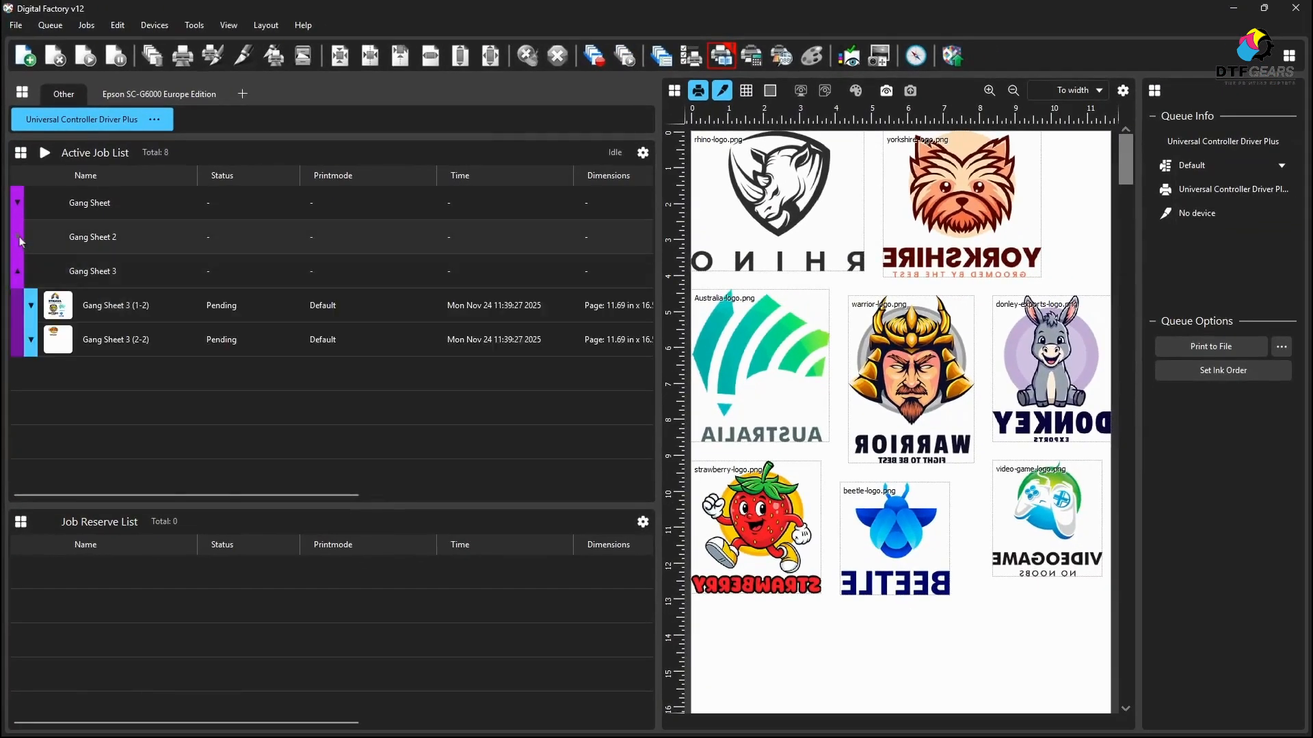
pyautogui.click(17, 236)
pyautogui.click(17, 203)
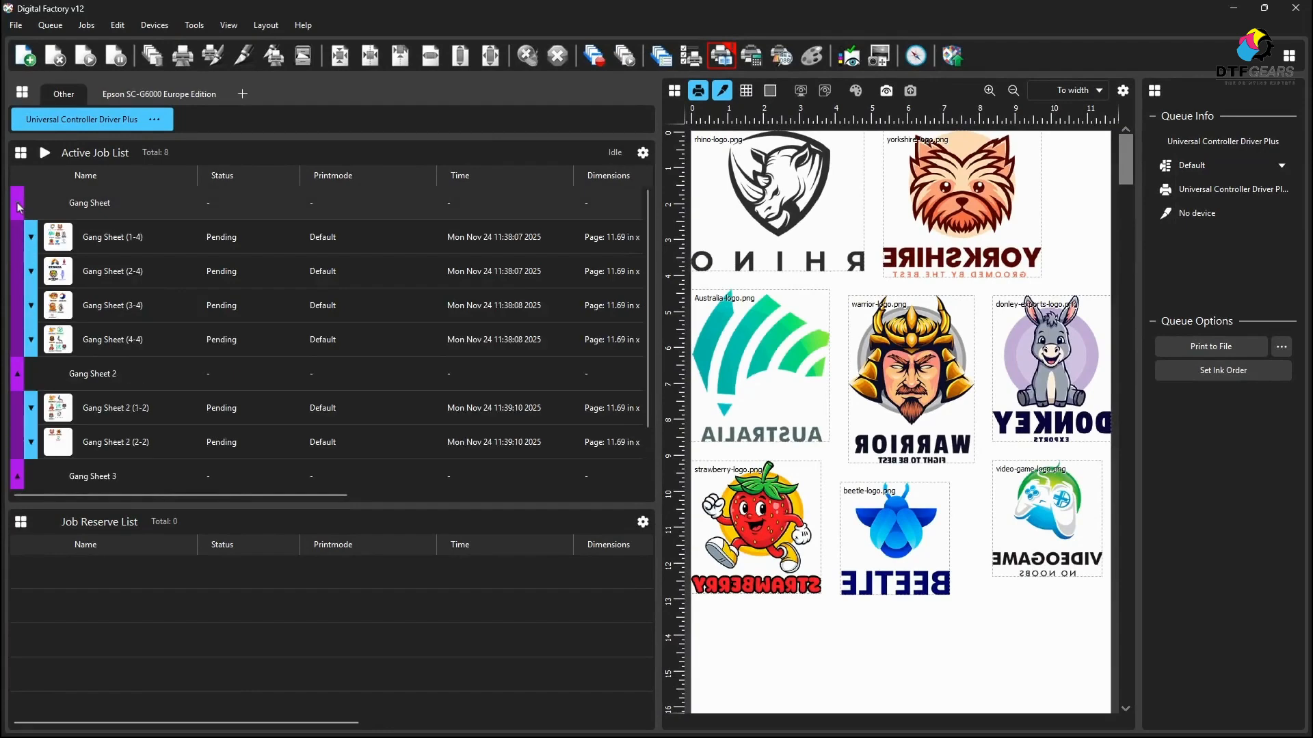
pyautogui.click(91, 339)
pyautogui.click(103, 442)
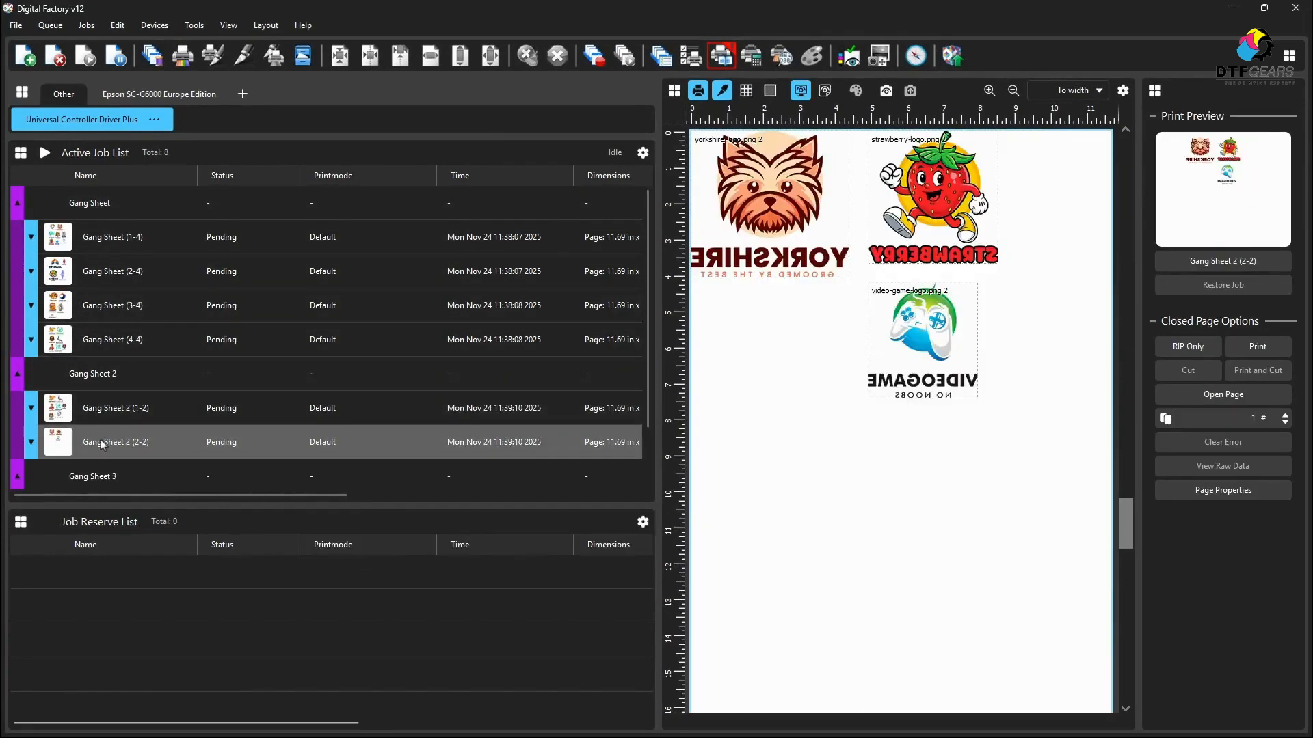
pyautogui.scroll(-2, 103, 441)
pyautogui.click(112, 471)
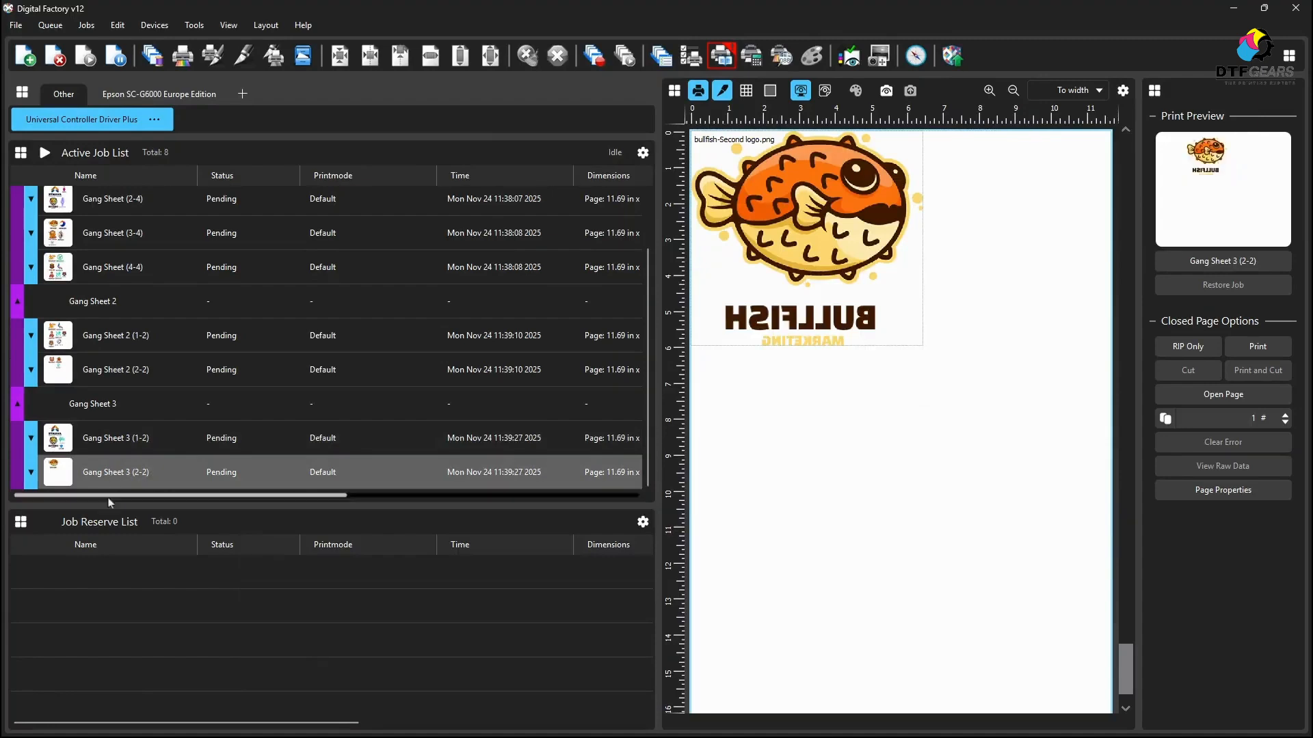
pyautogui.scroll(2, 59, 308)
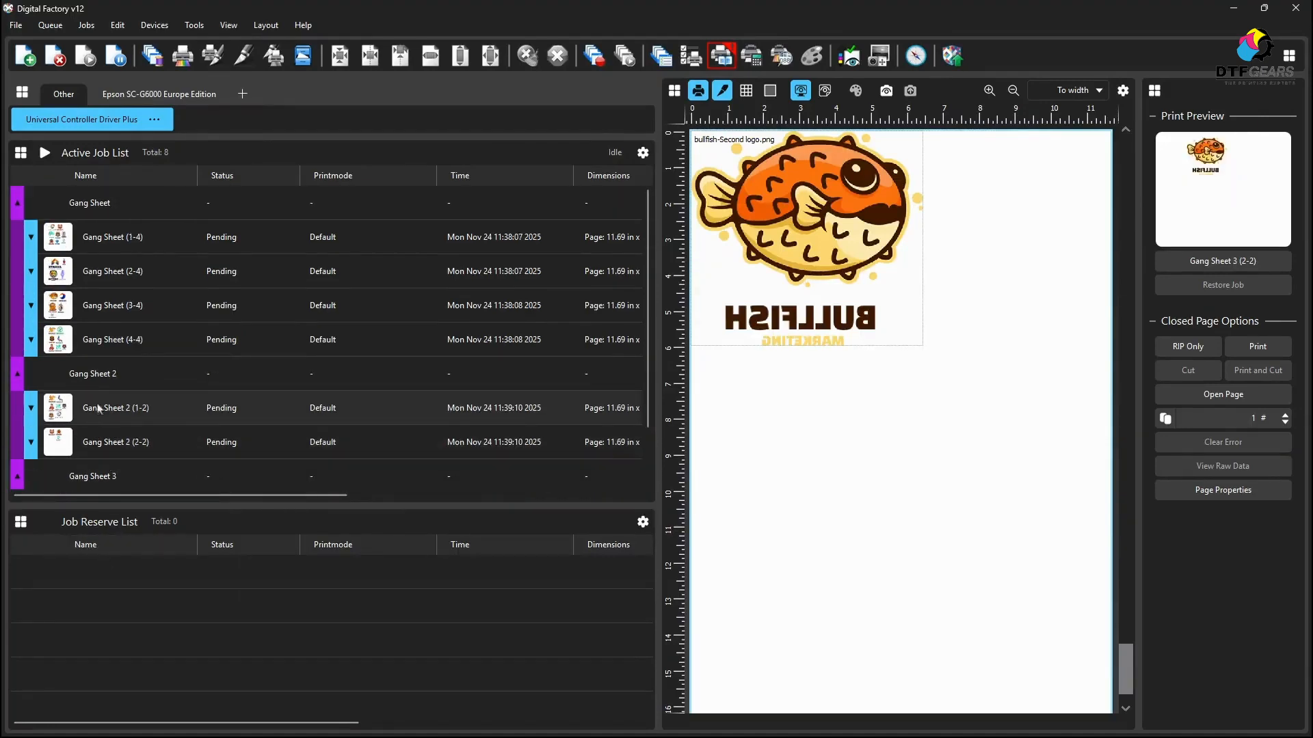
# - Ungroup Gang Sheet, Gang Sheet 3 and Gang Sheet 2 in the Active Job List into individual pages
pyautogui.click(60, 201)
pyautogui.rightClick(60, 201)
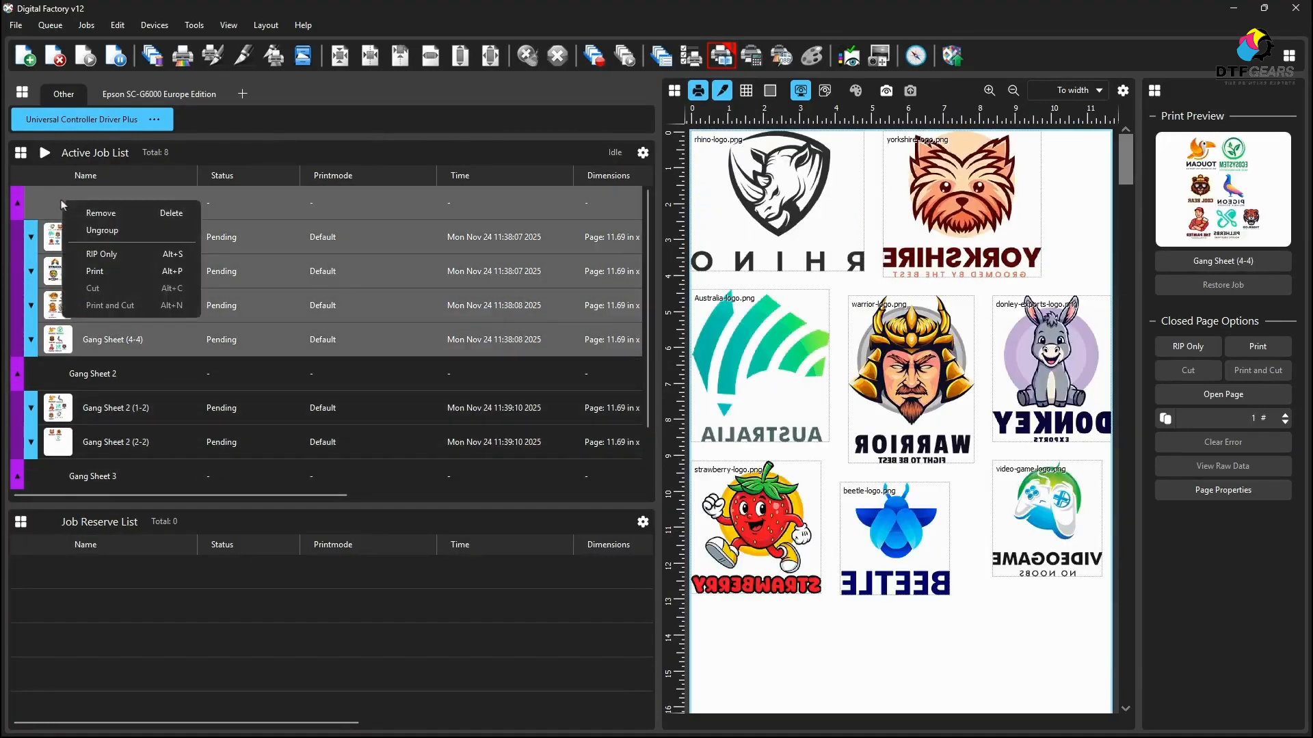
pyautogui.click(99, 232)
pyautogui.click(96, 305)
pyautogui.scroll(-1, 106, 427)
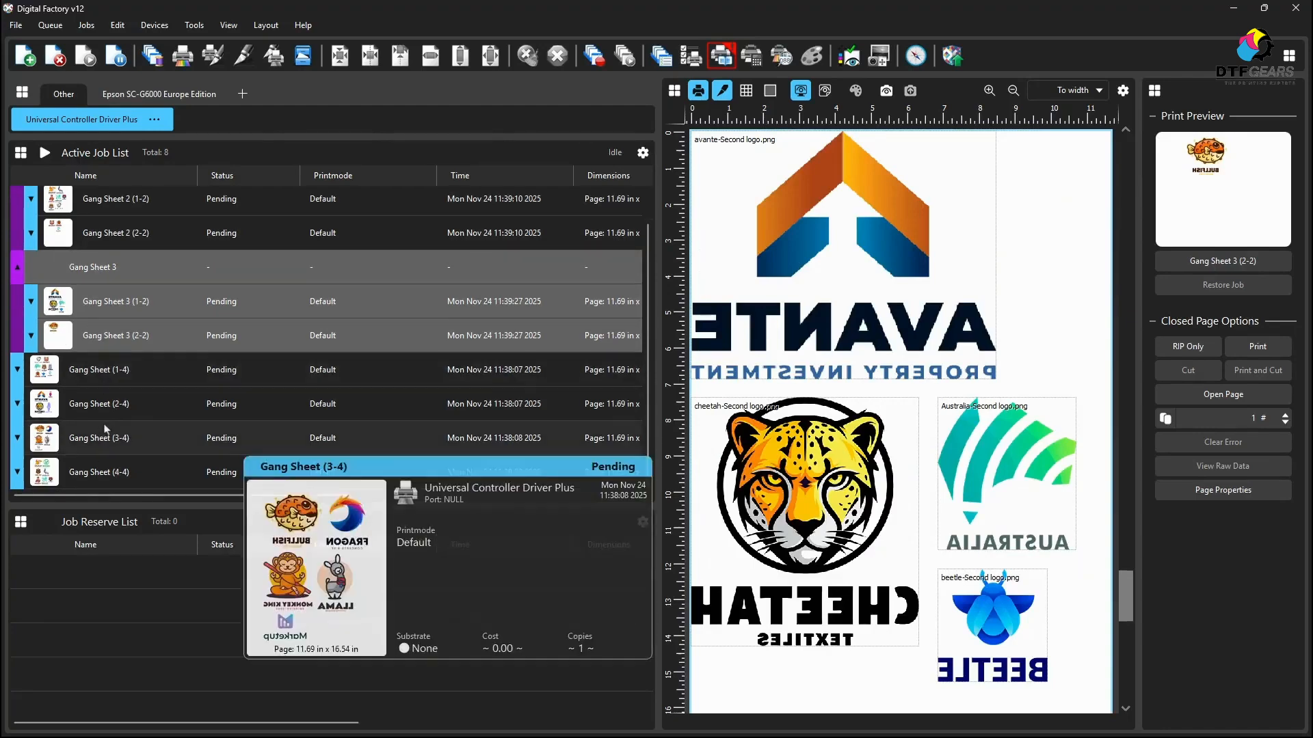
pyautogui.rightClick(116, 264)
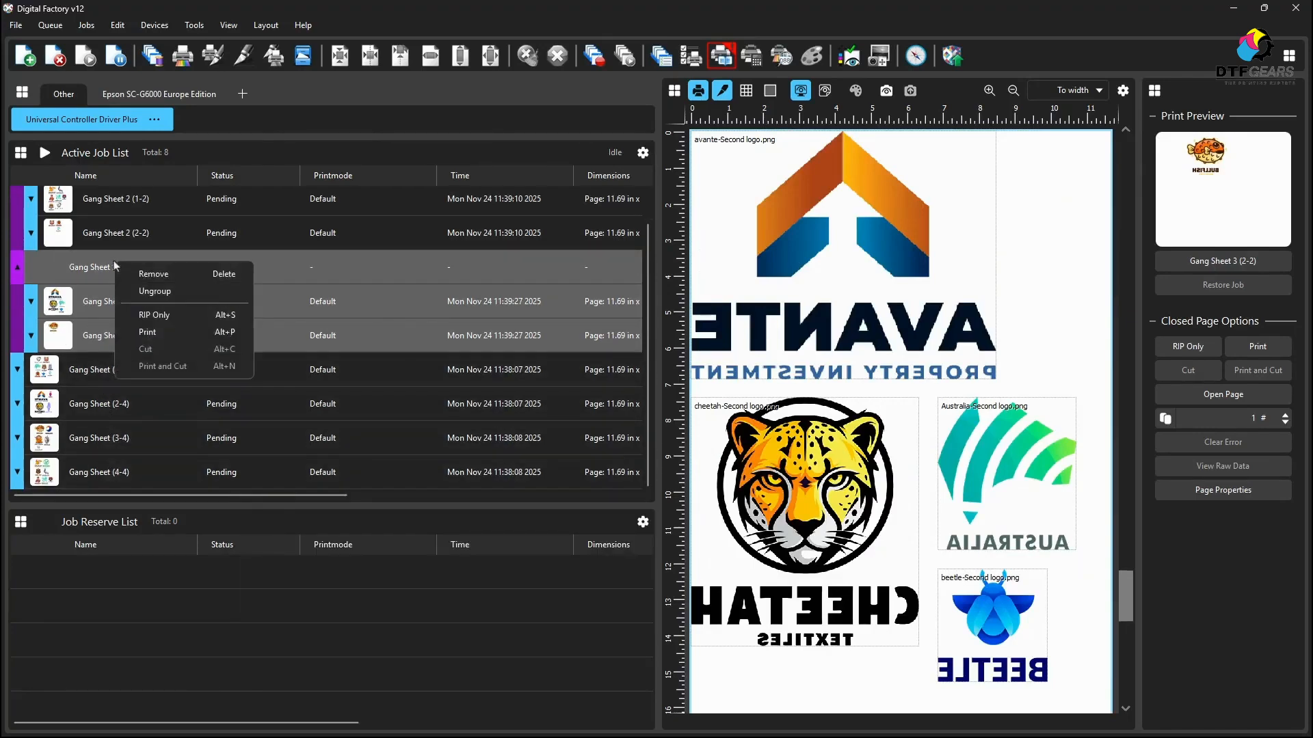
pyautogui.click(159, 291)
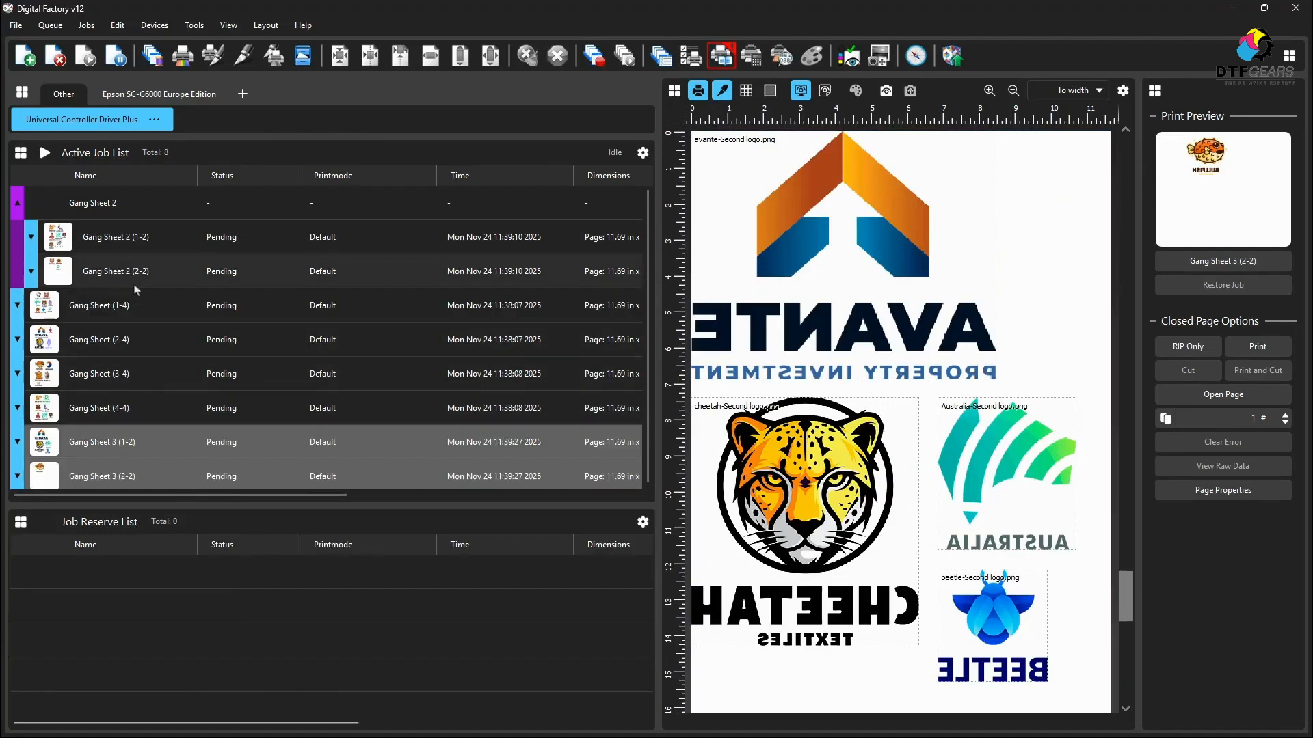
pyautogui.rightClick(106, 205)
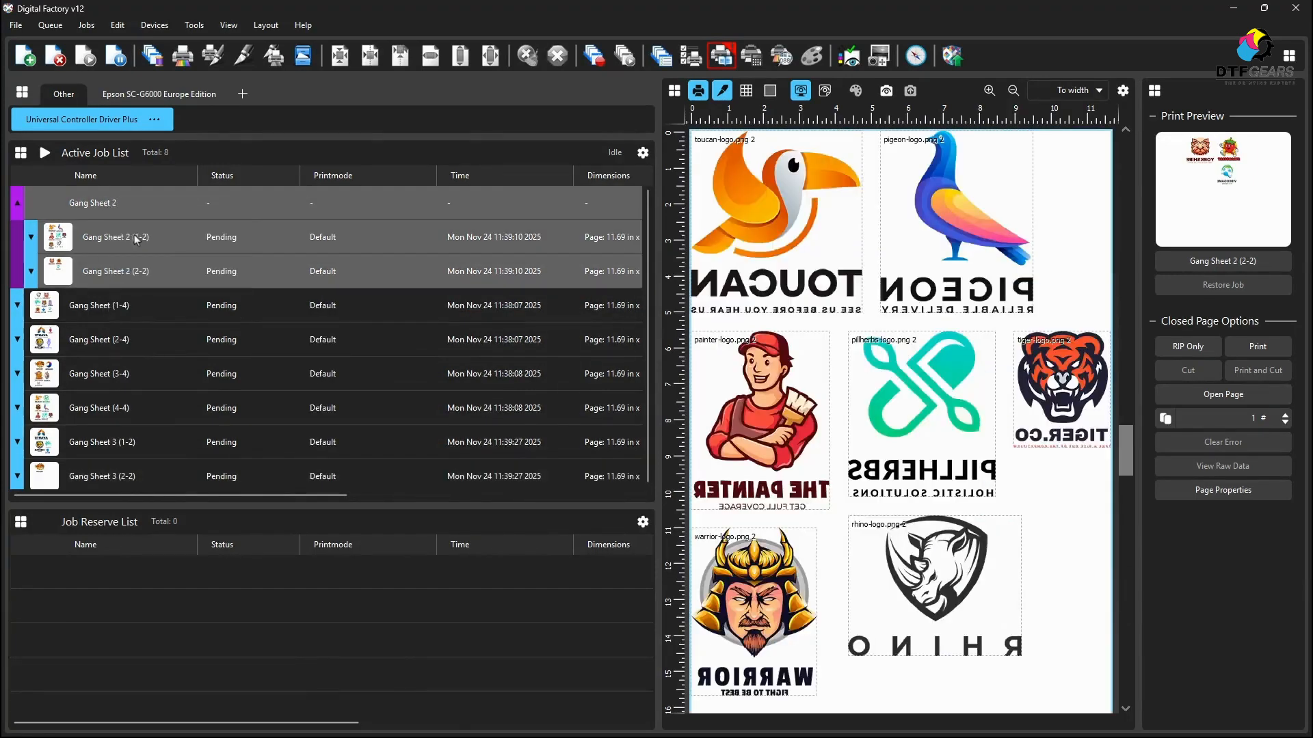
pyautogui.click(134, 234)
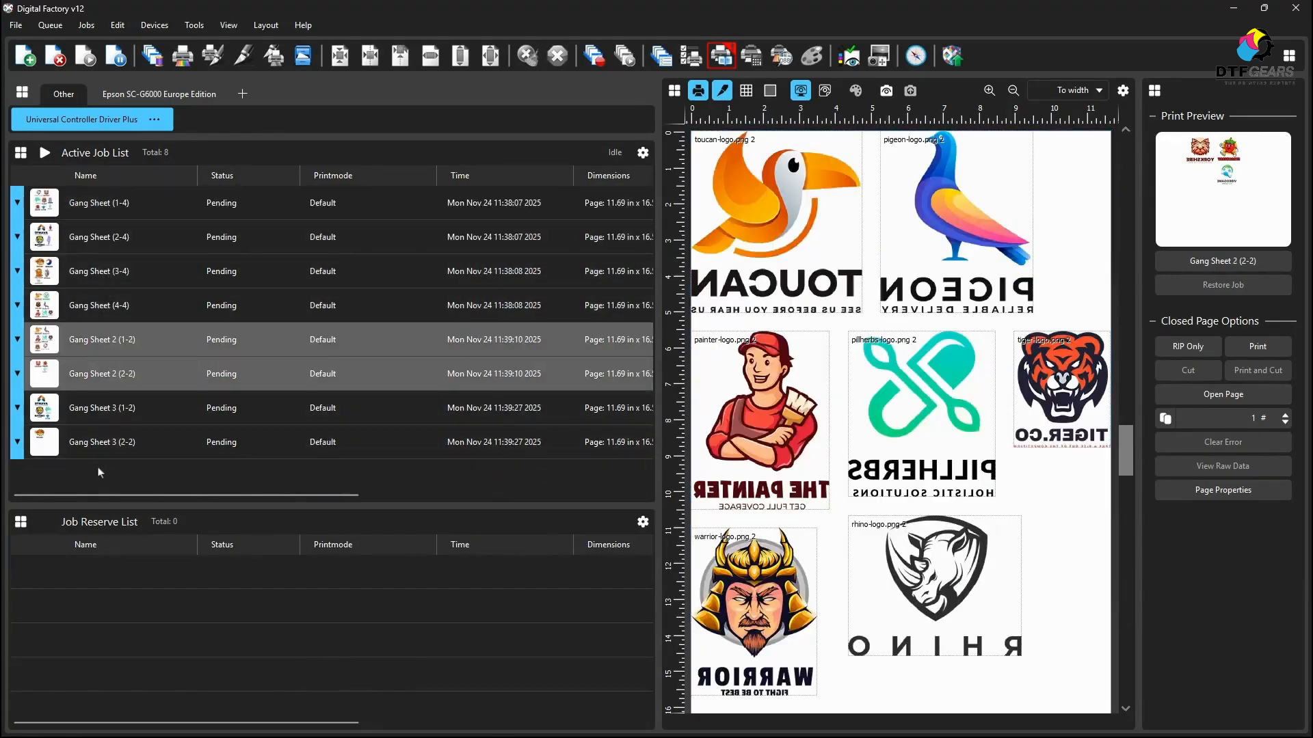
pyautogui.moveTo(95, 207)
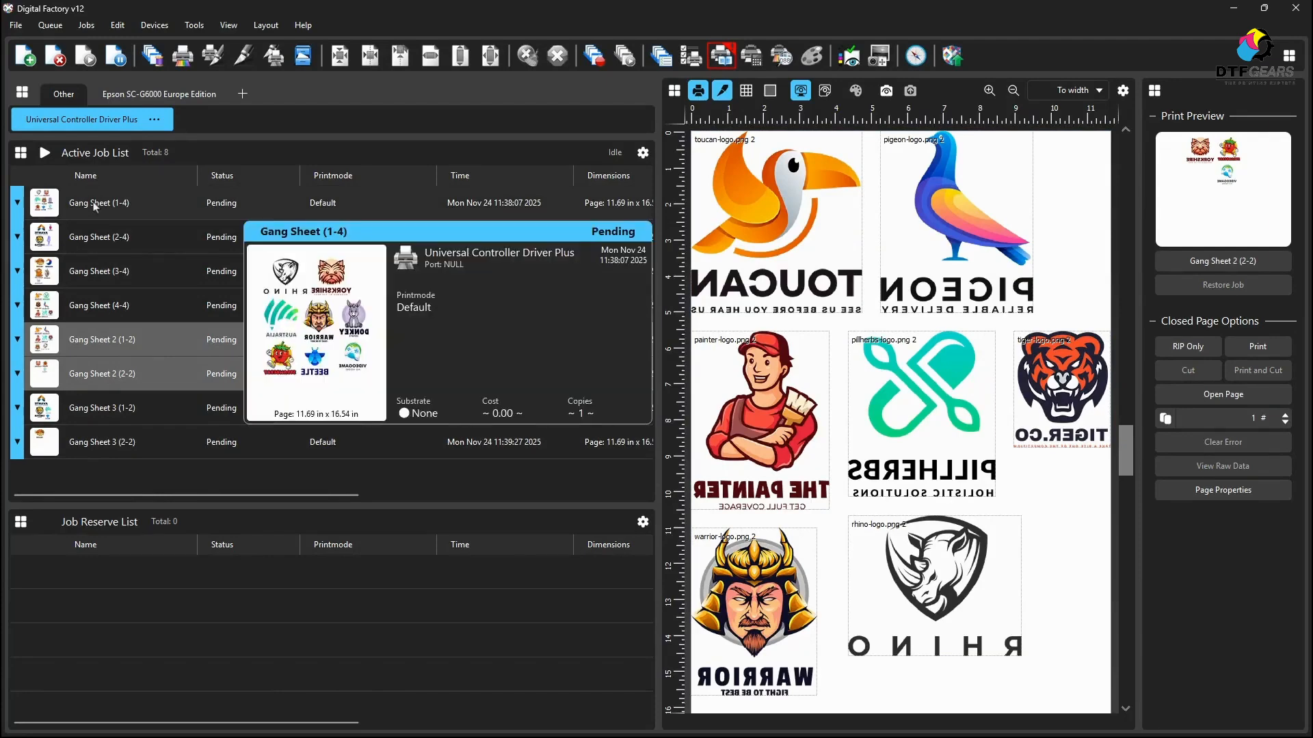